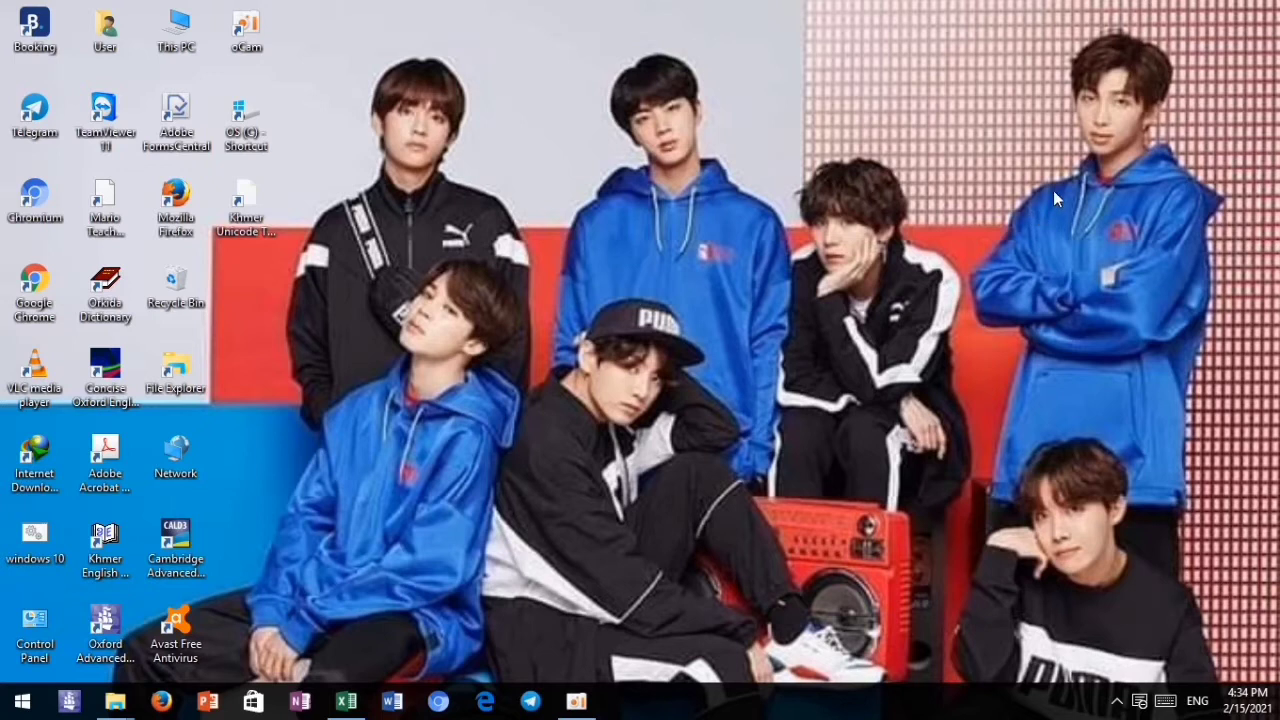
Refresh the desktop twice and bring the Excel workbook to the front.
right_click(985, 140)
click(1025, 192)
right_click(895, 145)
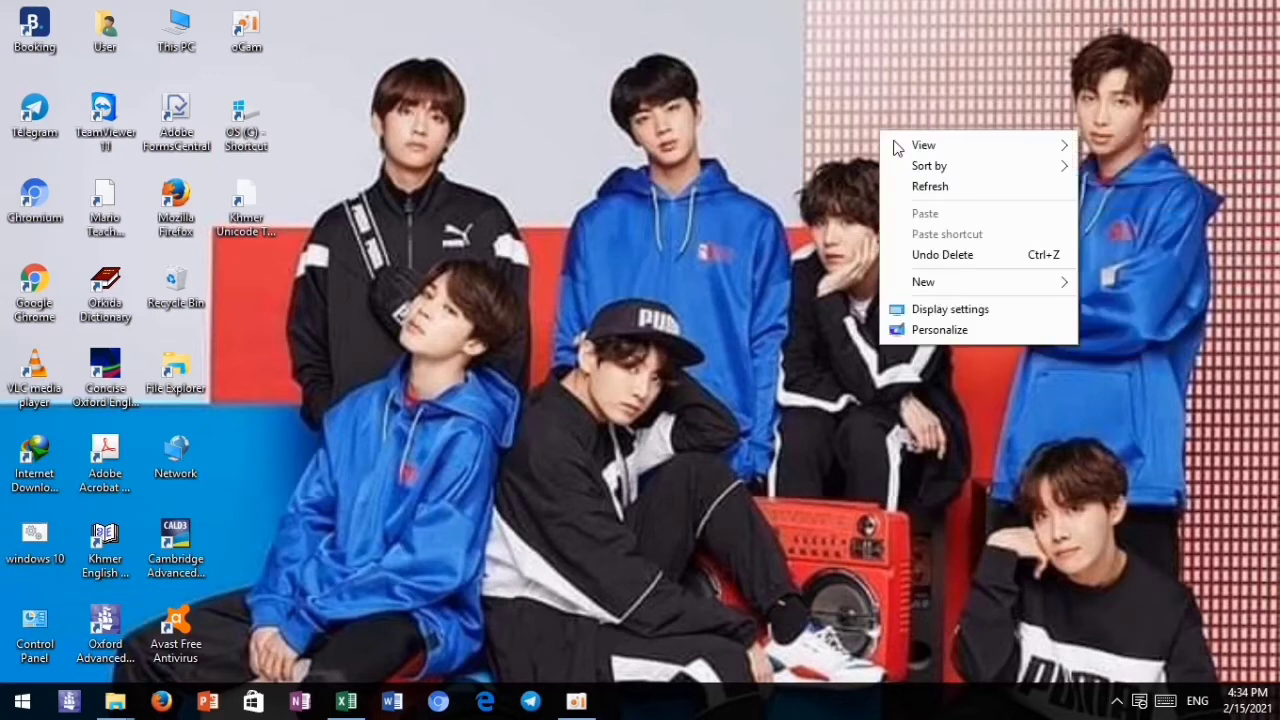
click(930, 187)
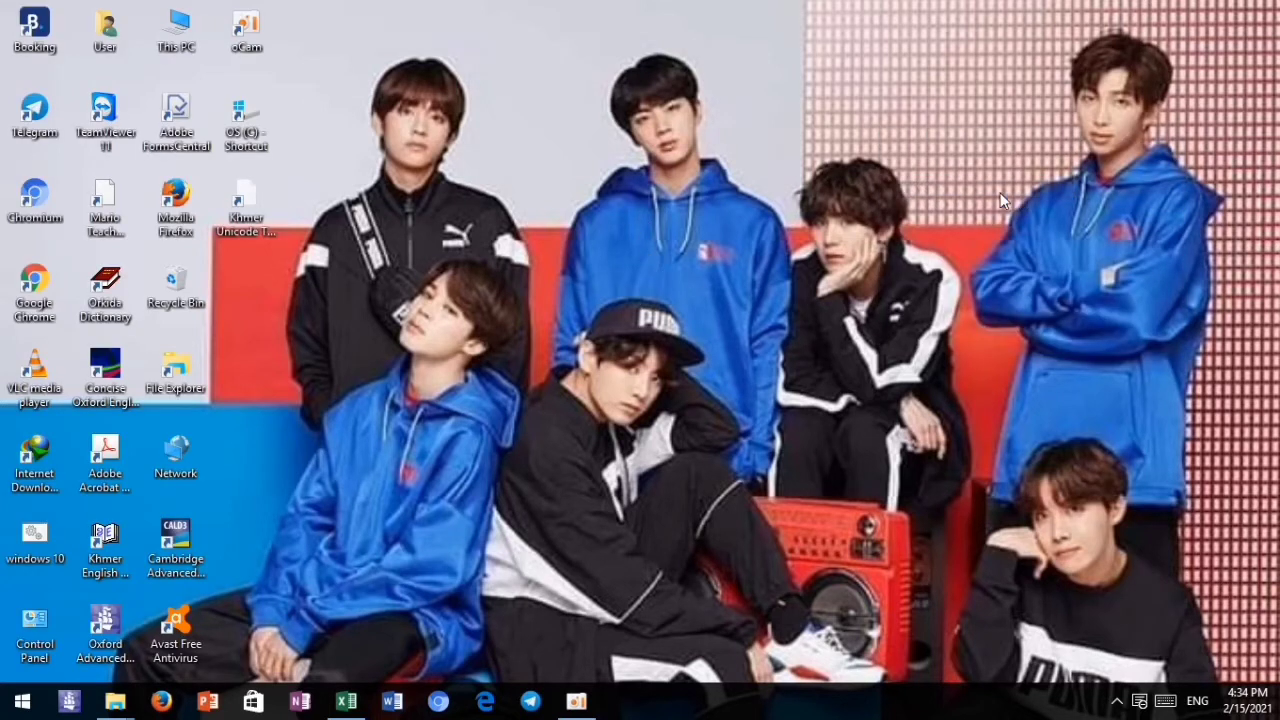
click(346, 702)
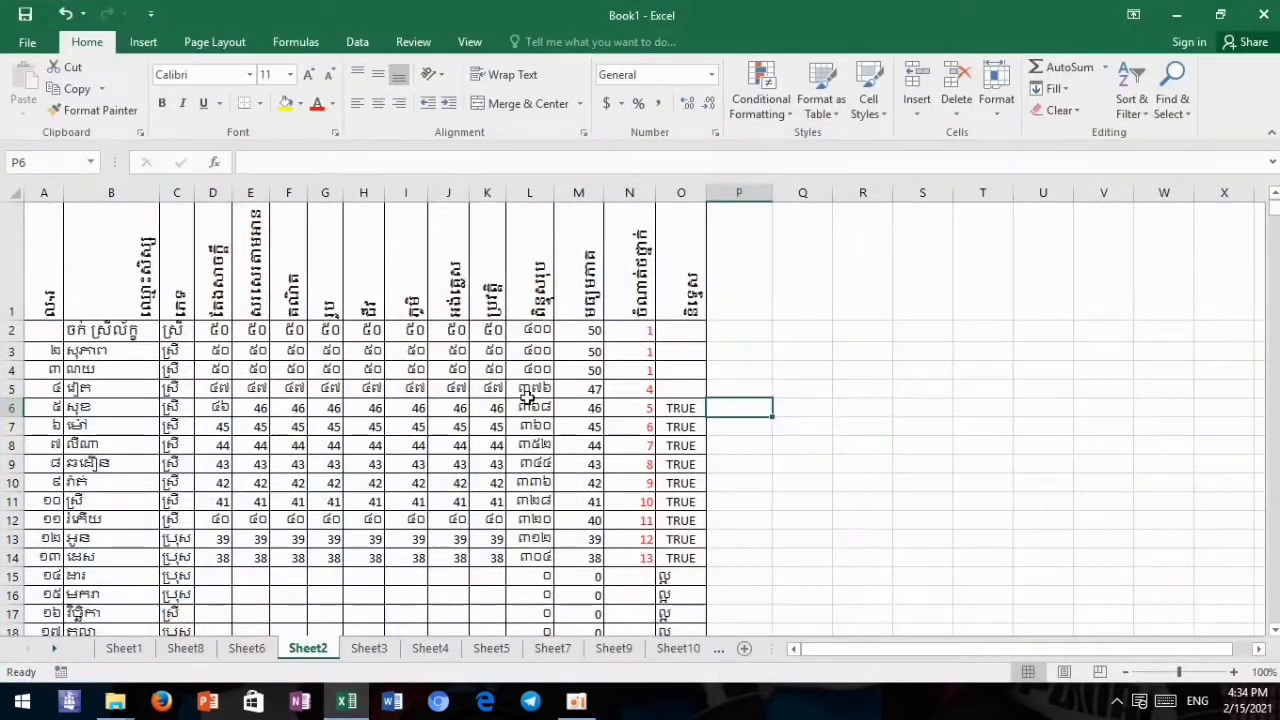
scroll(455, 354, down, 2)
scroll(455, 354, up, 2)
scroll(160, 354, down, 1)
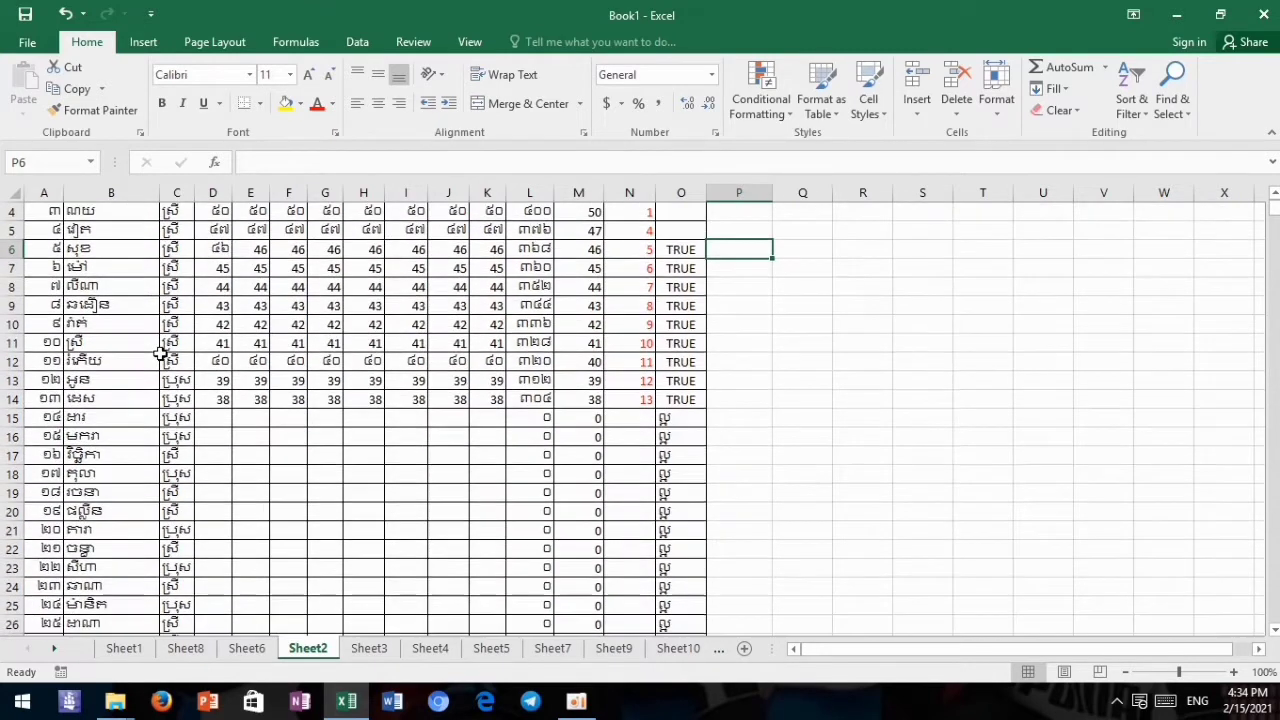
scroll(160, 354, up, 1)
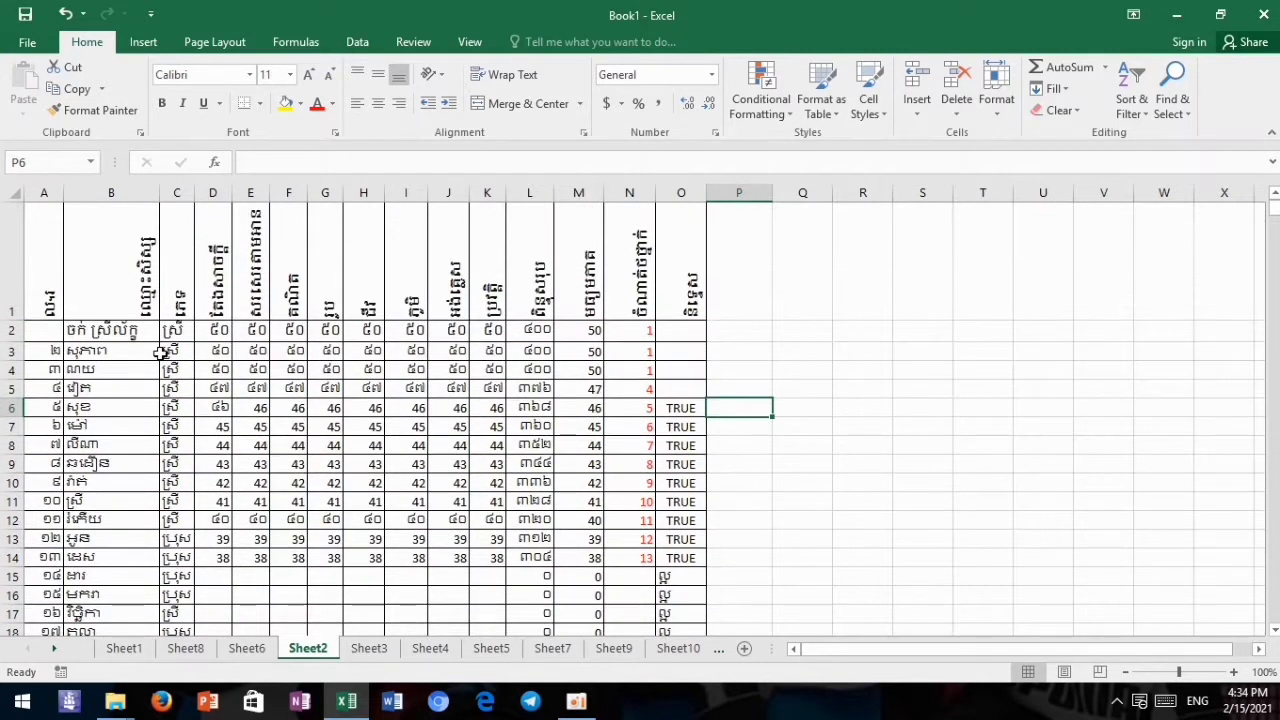
Enter 1 in A2 and fill the student numbering down to A40.
click(52, 323)
text(1)
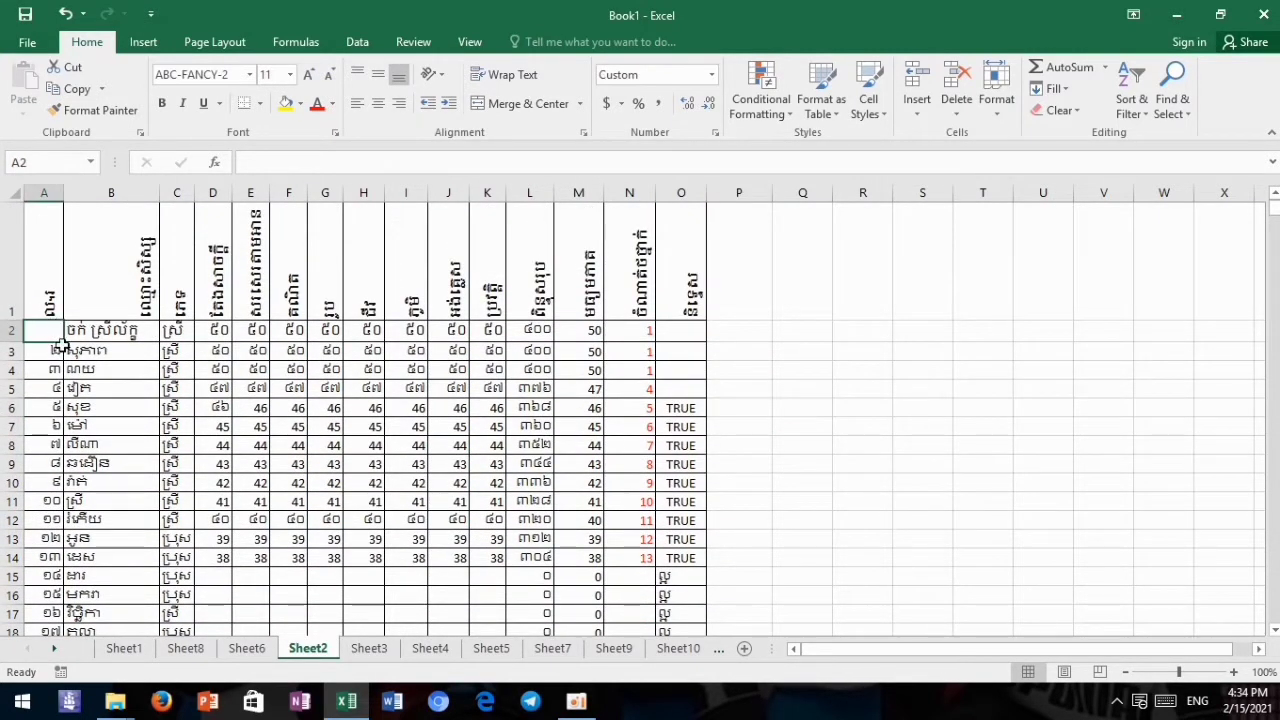
drag(37, 334, 44, 444)
mouse_move(48, 328)
mouse_down()
mouse_move(89, 665)
mouse_move(57, 570)
mouse_up()
Review the gender entries in column C, ending back on C2.
scroll(570, 549, up, 6)
scroll(570, 549, up, 1)
scroll(560, 537, down, 2)
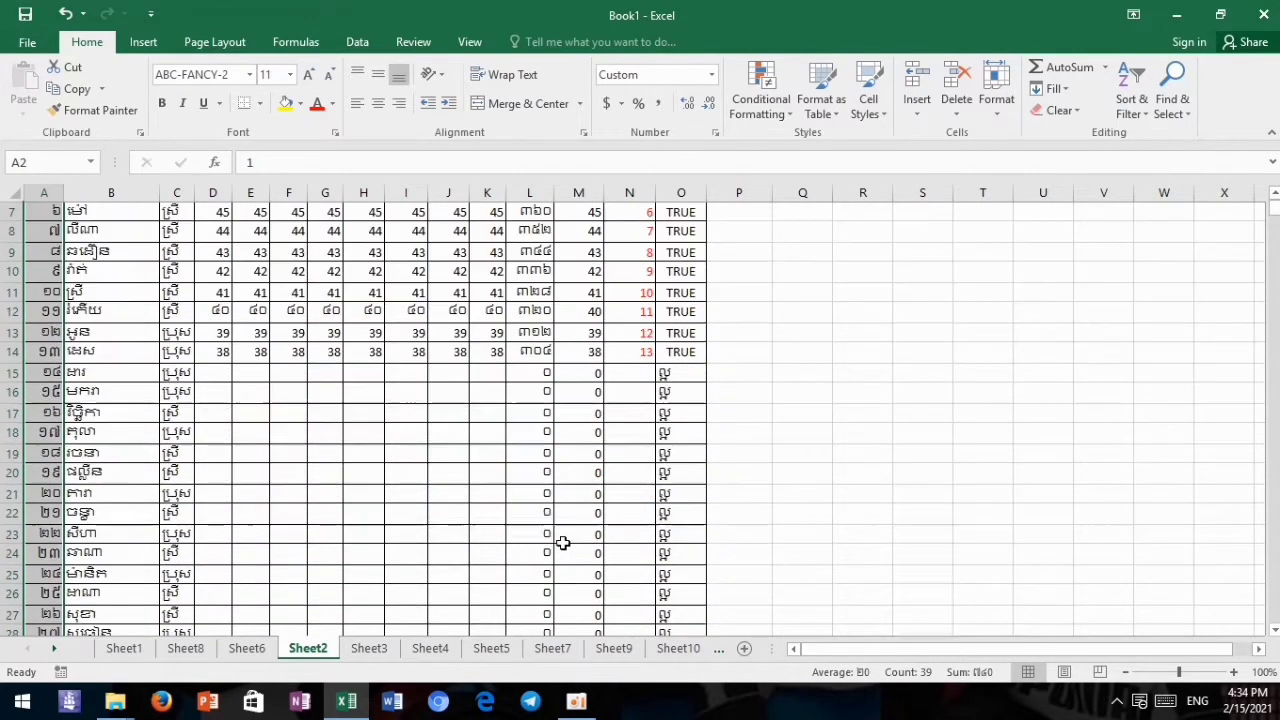
scroll(209, 514, up, 2)
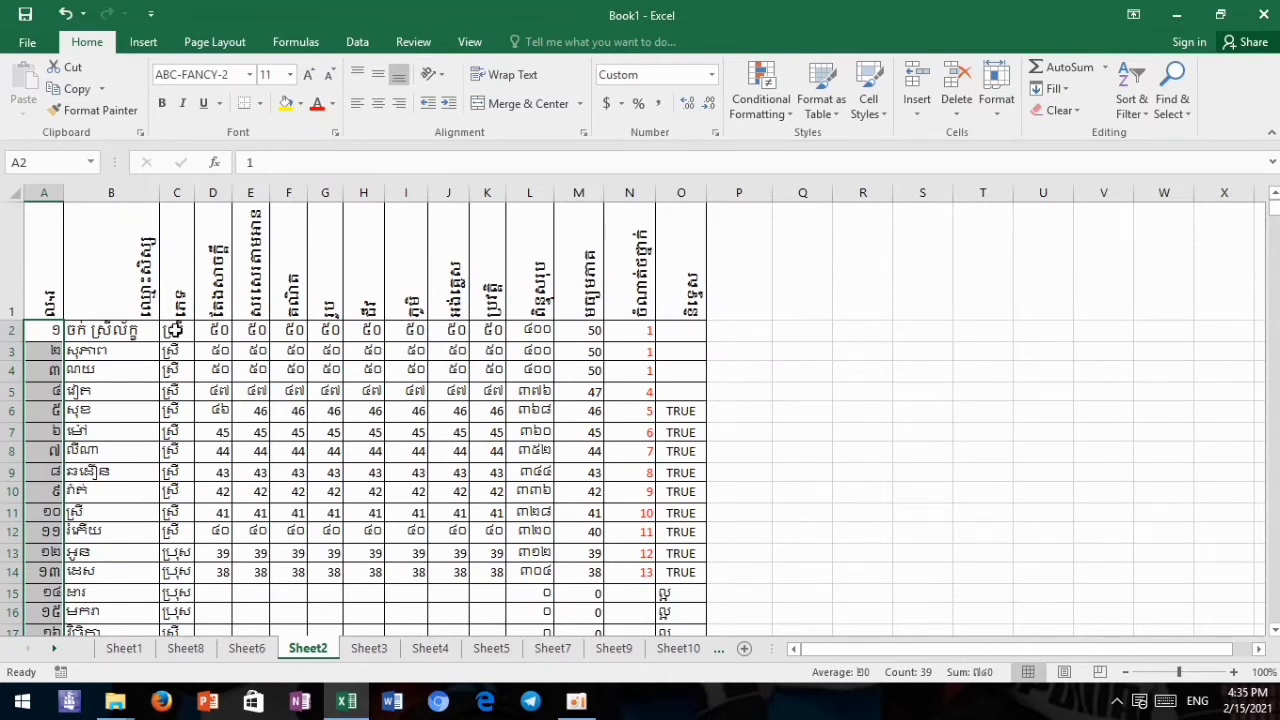
click(176, 330)
click(174, 351)
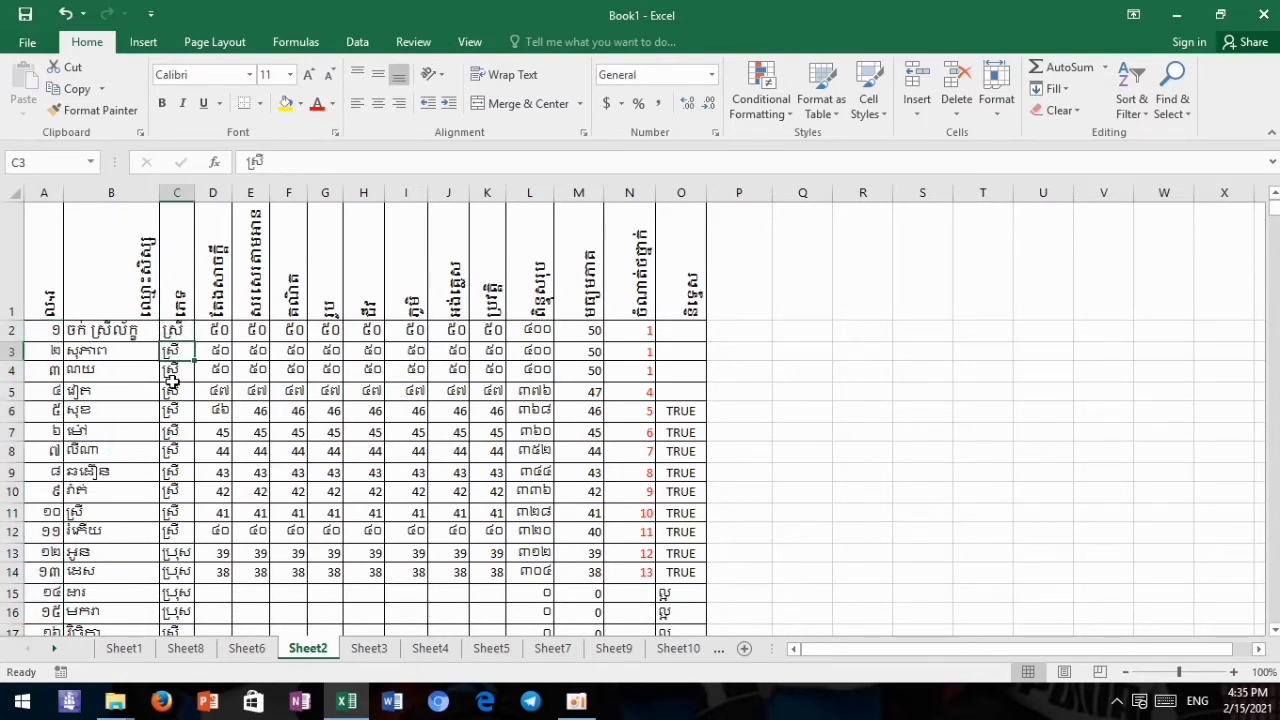
scroll(168, 425, down, 3)
scroll(168, 425, down, 1)
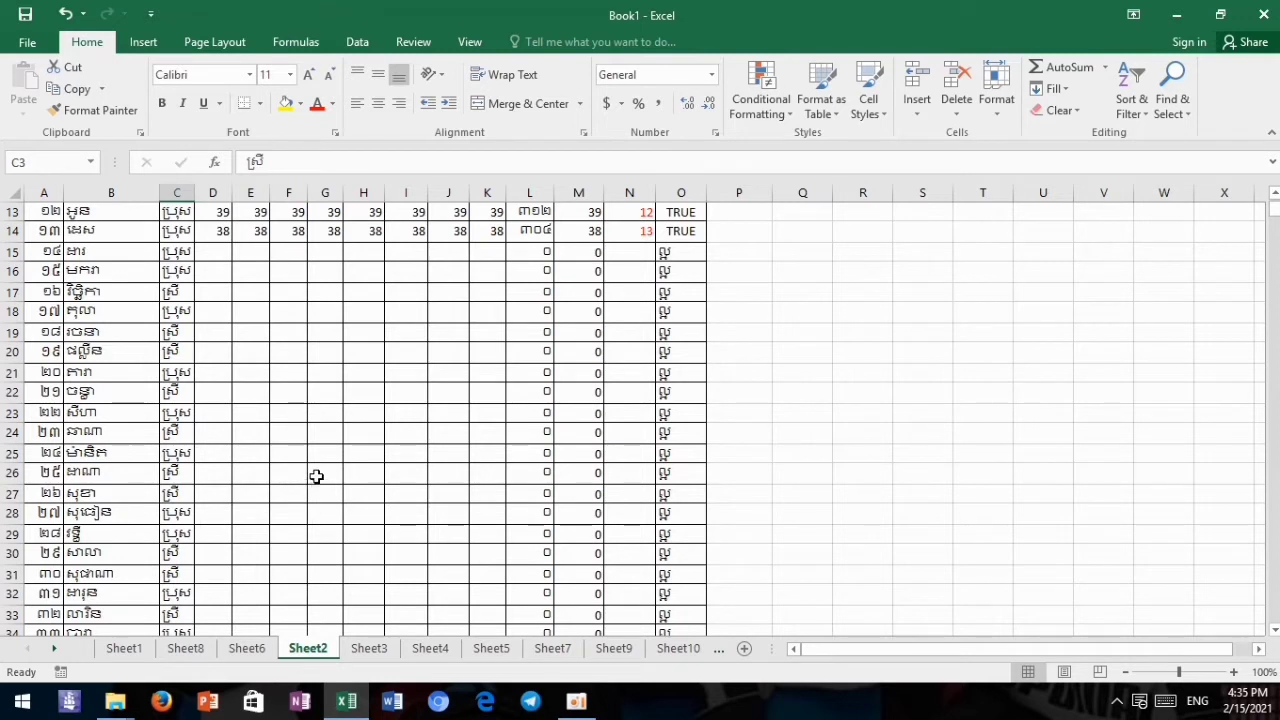
scroll(313, 478, up, 3)
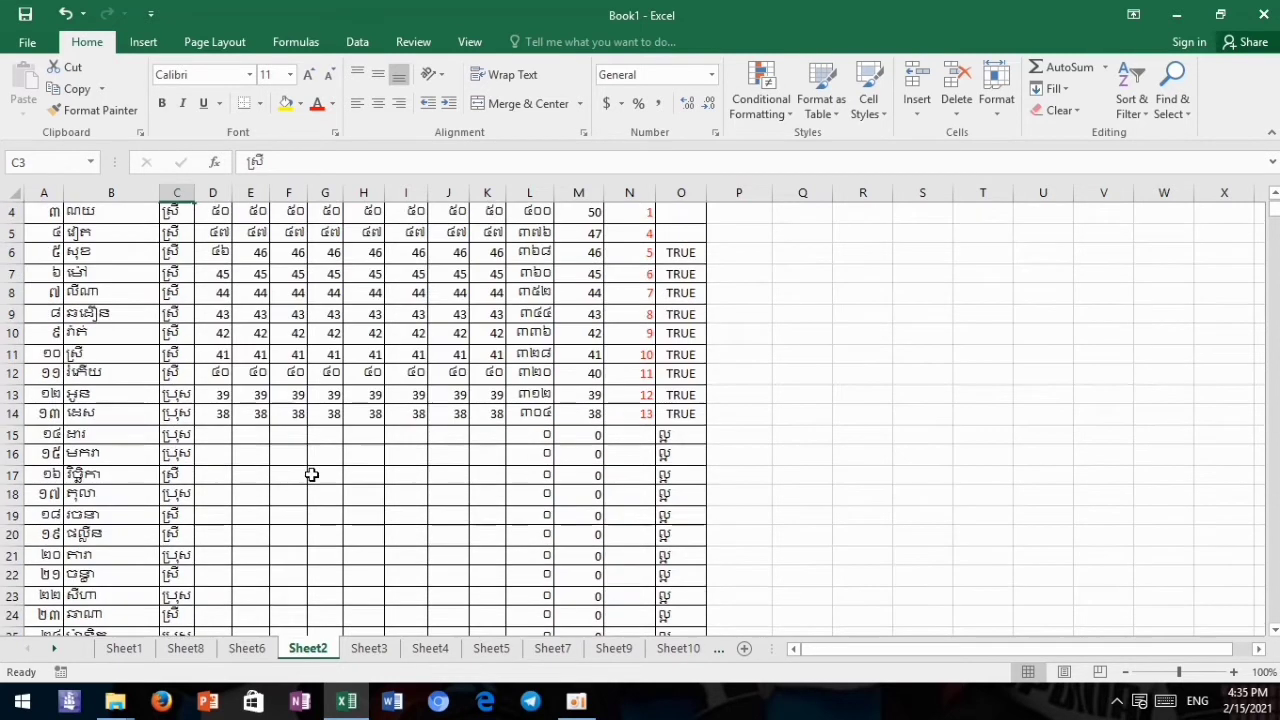
scroll(313, 478, up, 1)
click(168, 332)
Select P2 and widen column P, cancelling the stray entry.
click(742, 334)
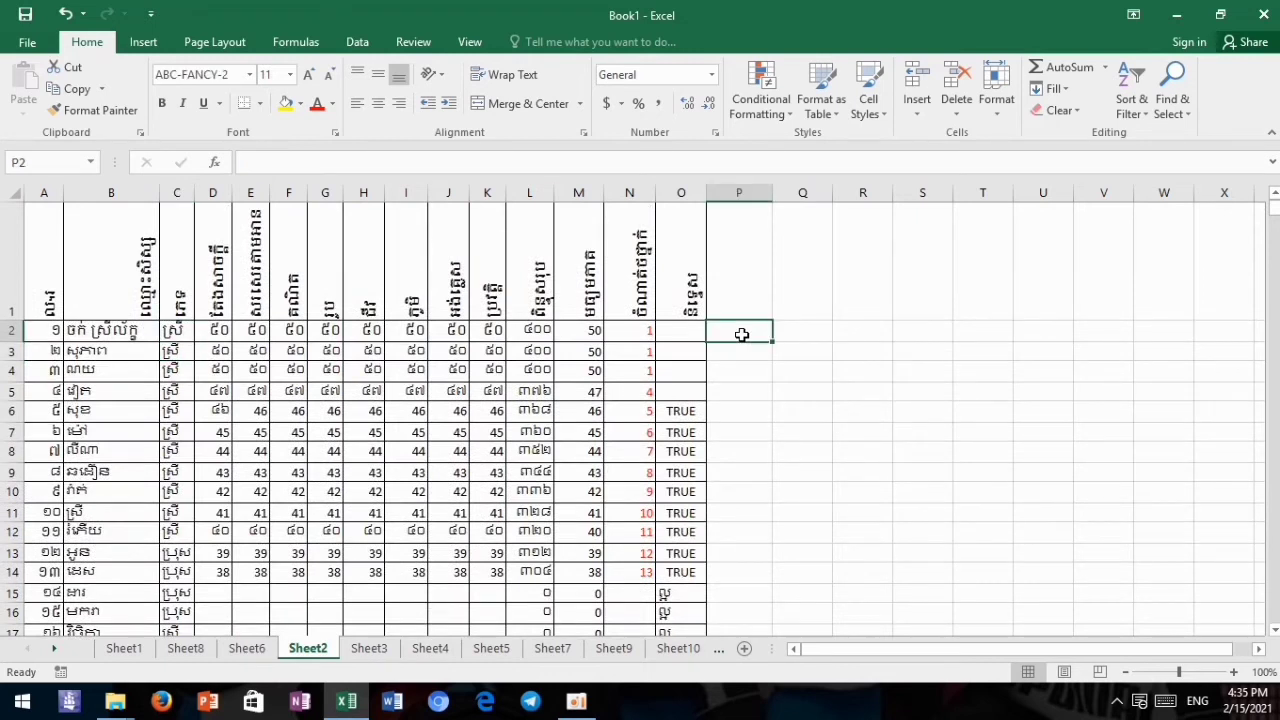
drag(774, 194, 993, 194)
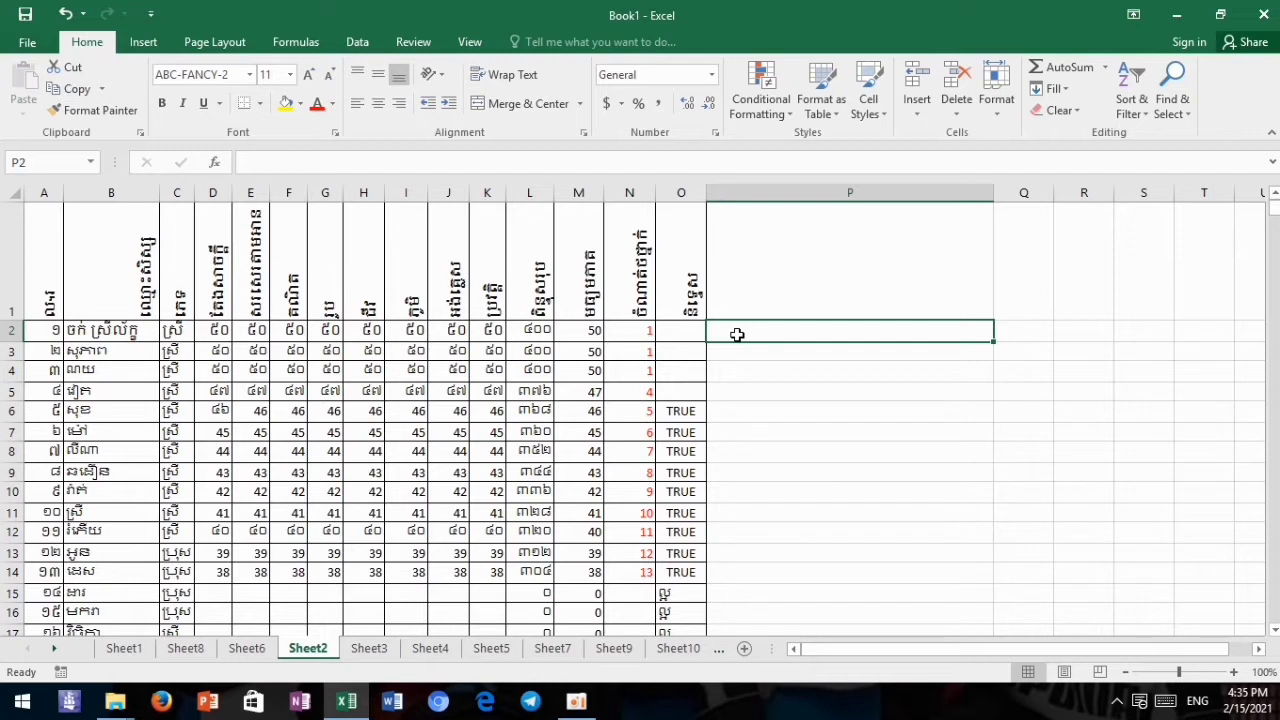
text(=)
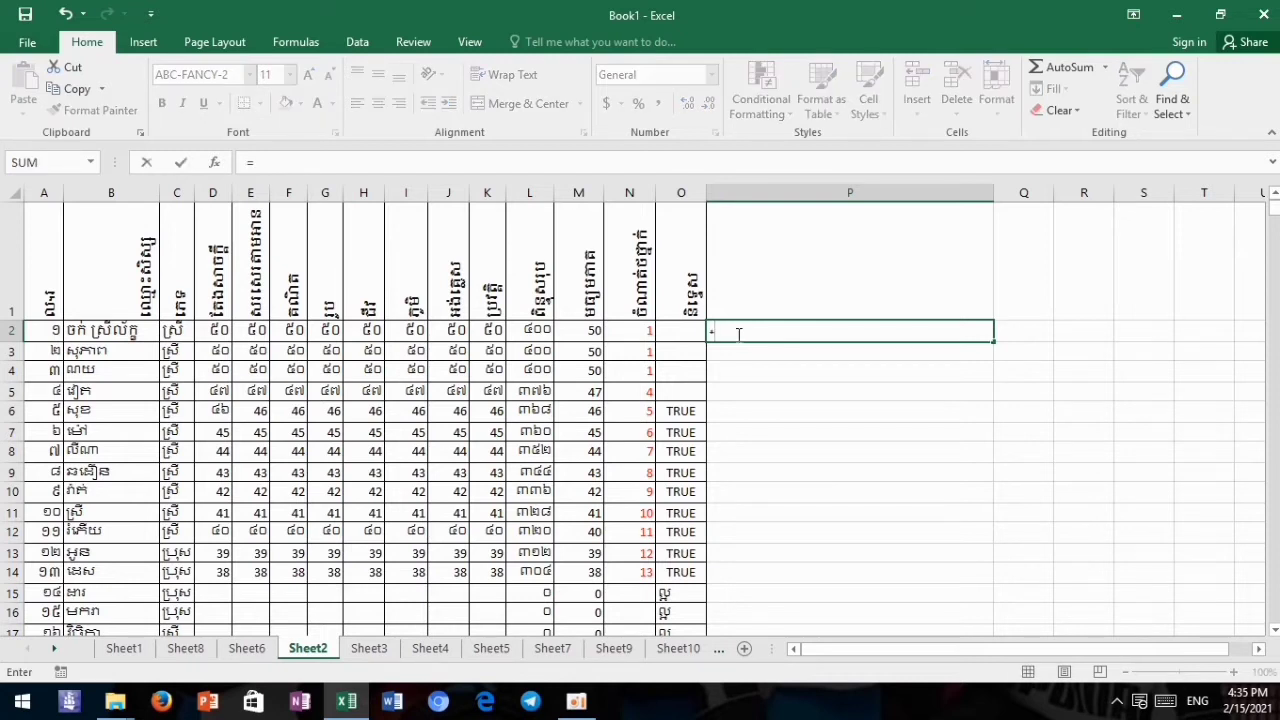
key(Escape)
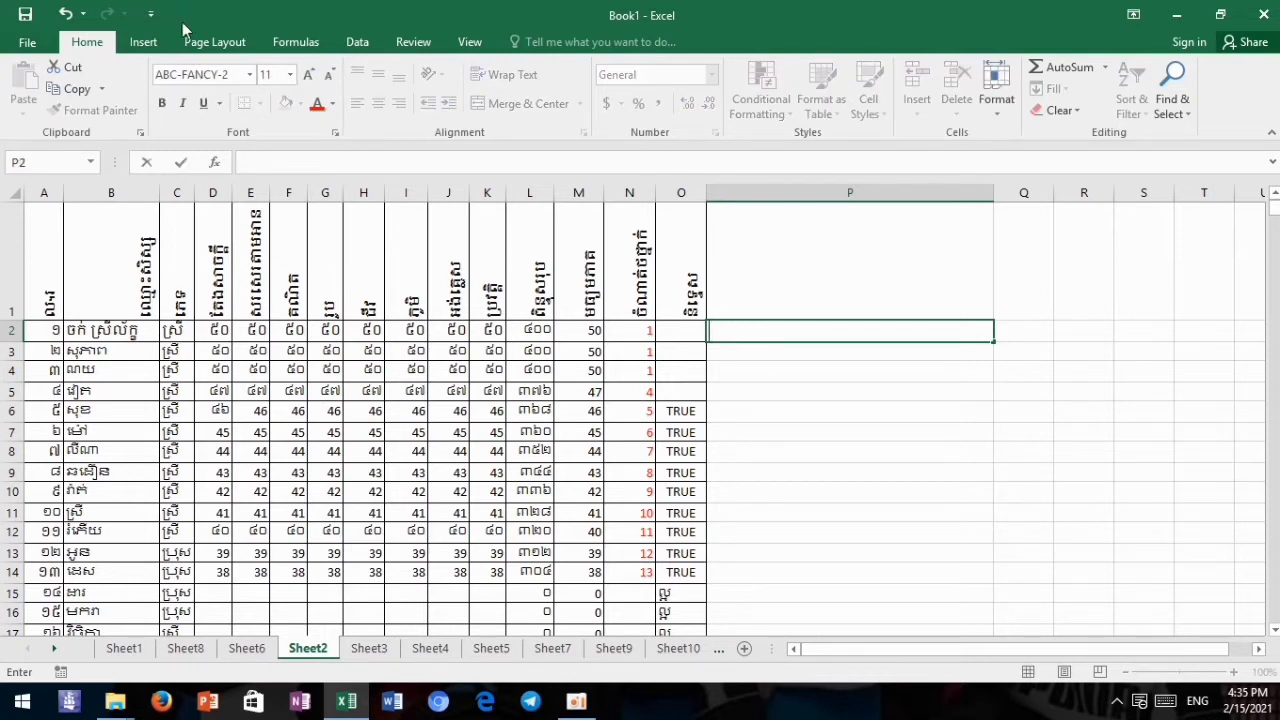
Set P2's font to Arial Rounded MT Bold.
click(250, 75)
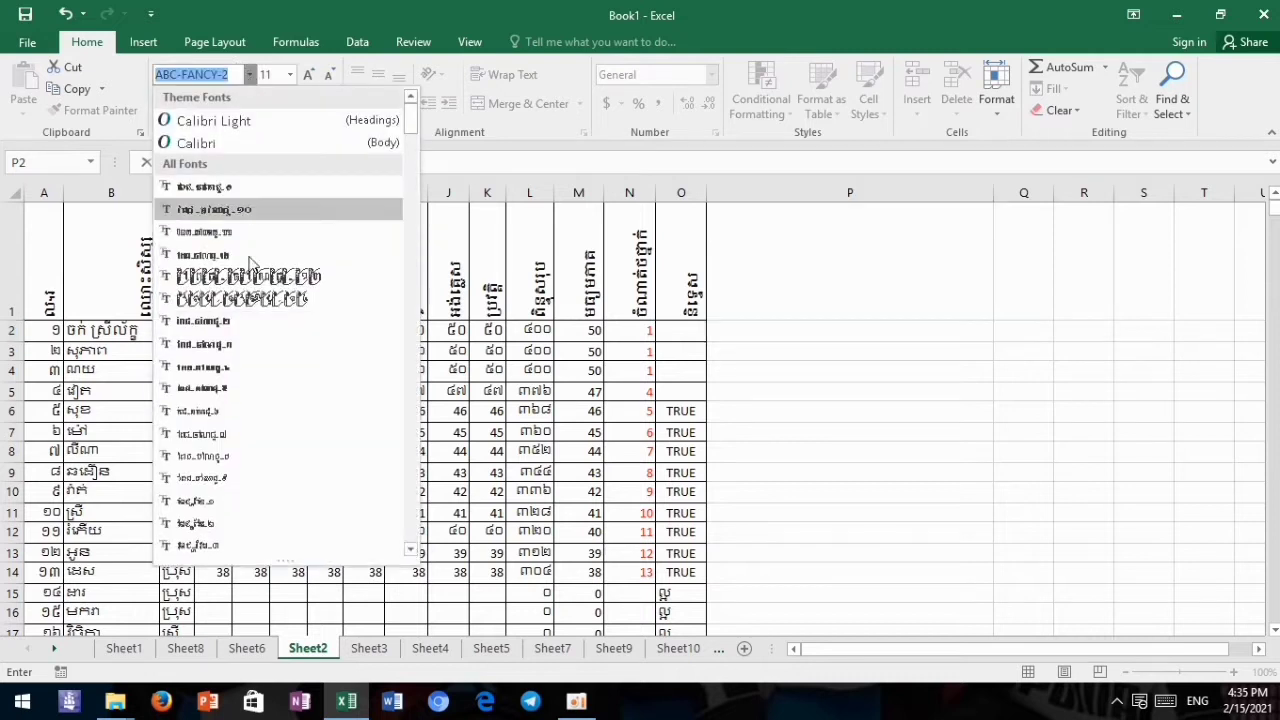
scroll(250, 380, down, 3)
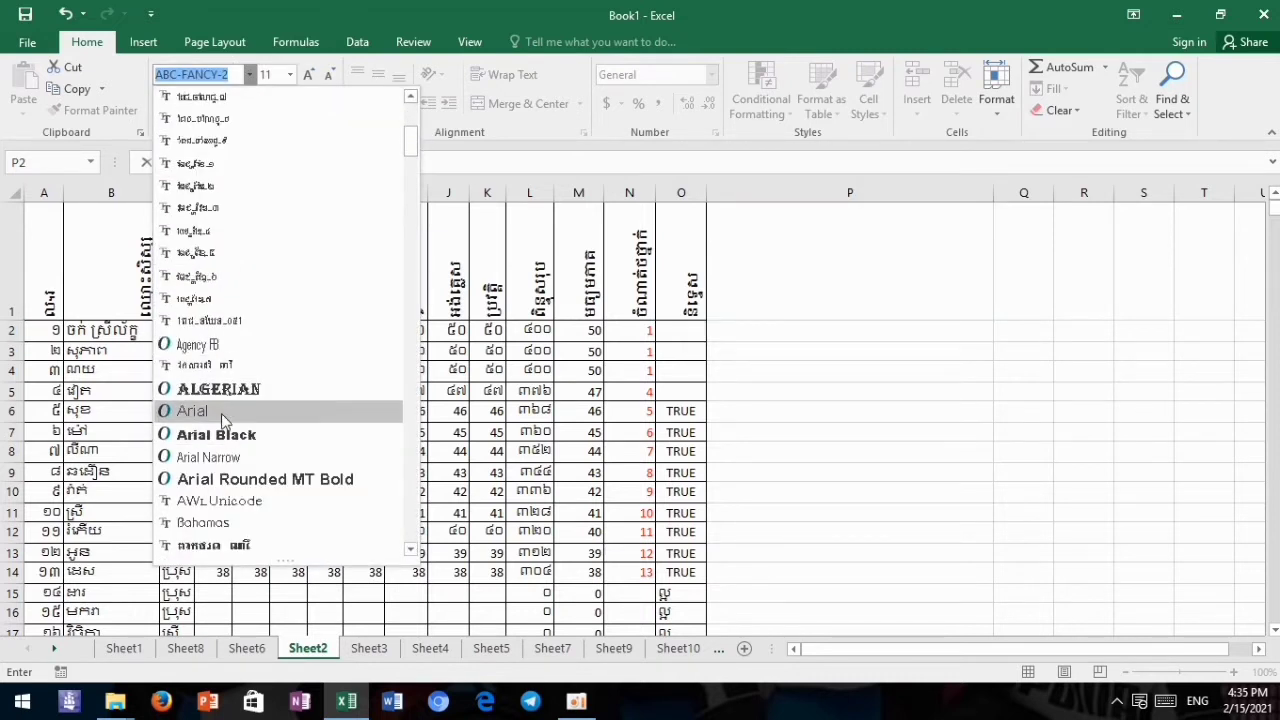
scroll(240, 430, down, 3)
click(270, 325)
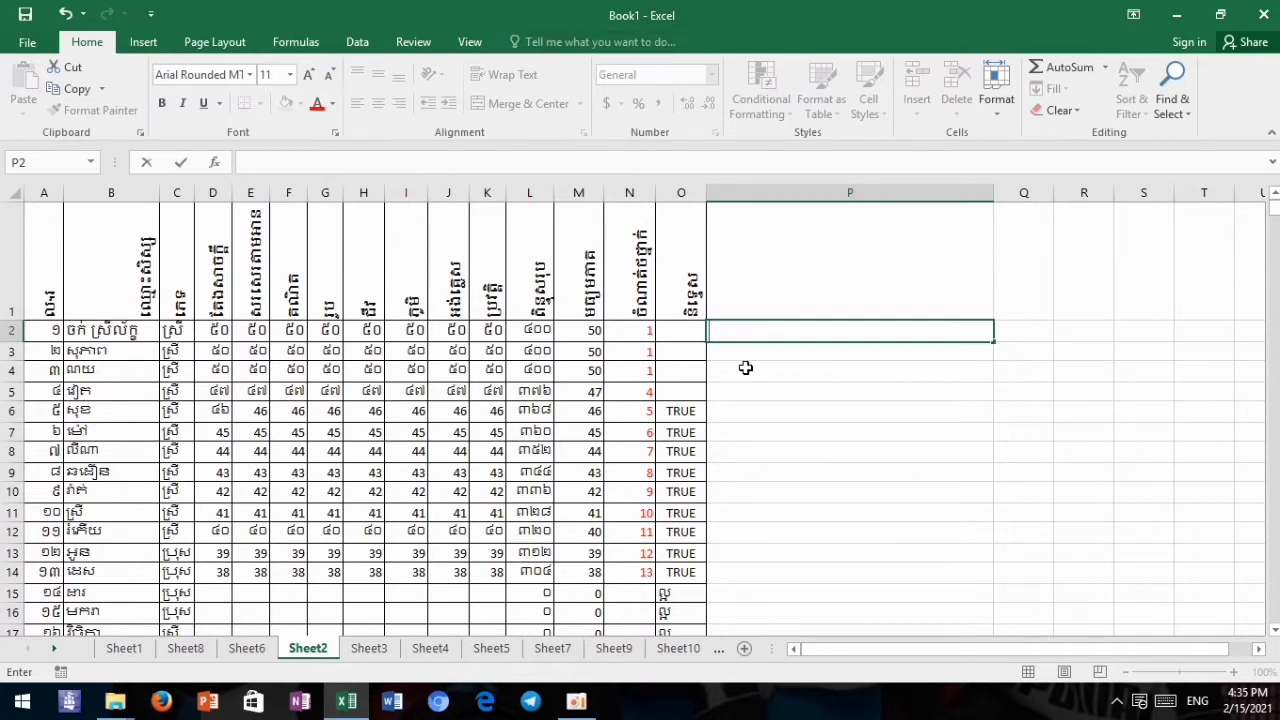
Start typing =countif( in P2, fixing the misspelled function name.
text(=)
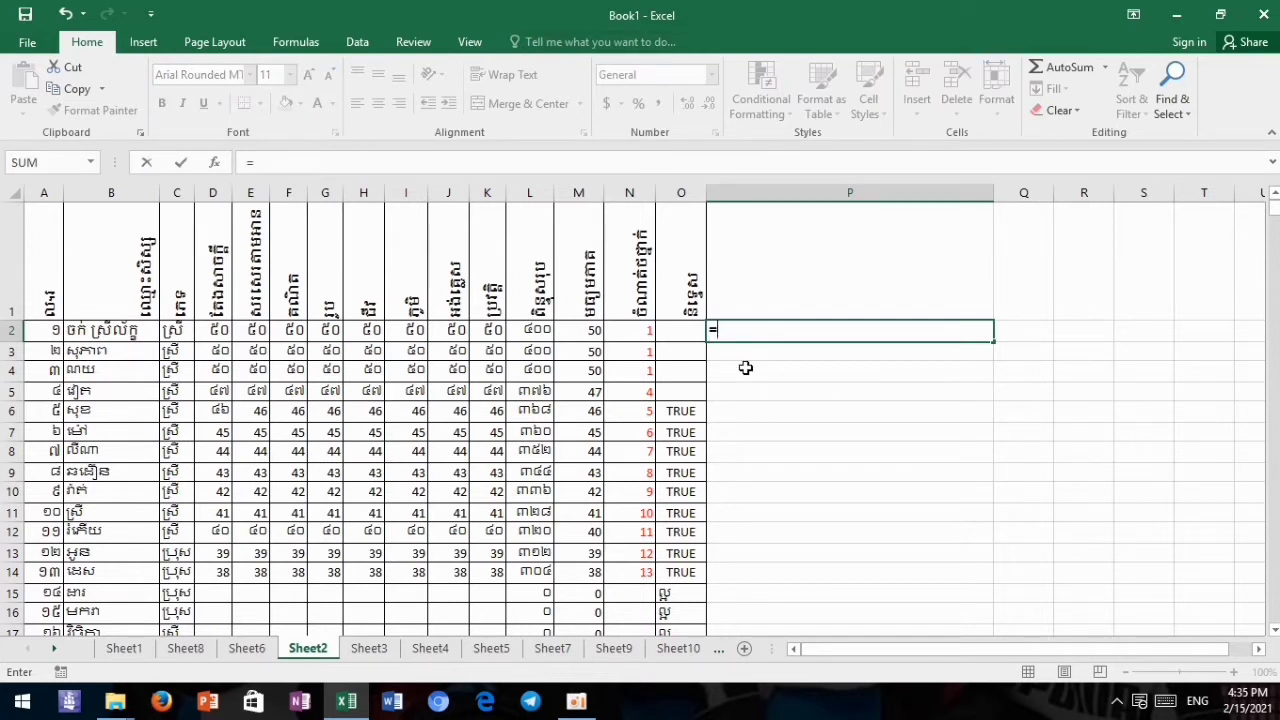
text(cout)
key(BackSpace)
text(n)
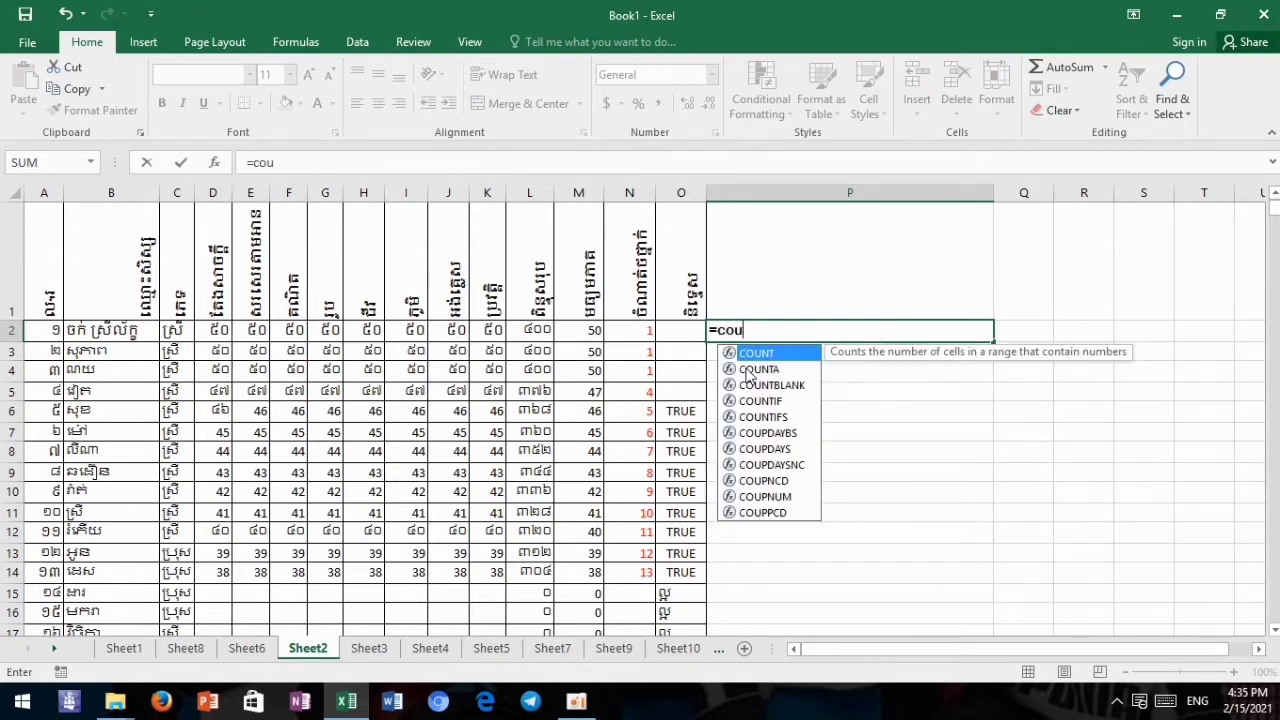
text(tif)
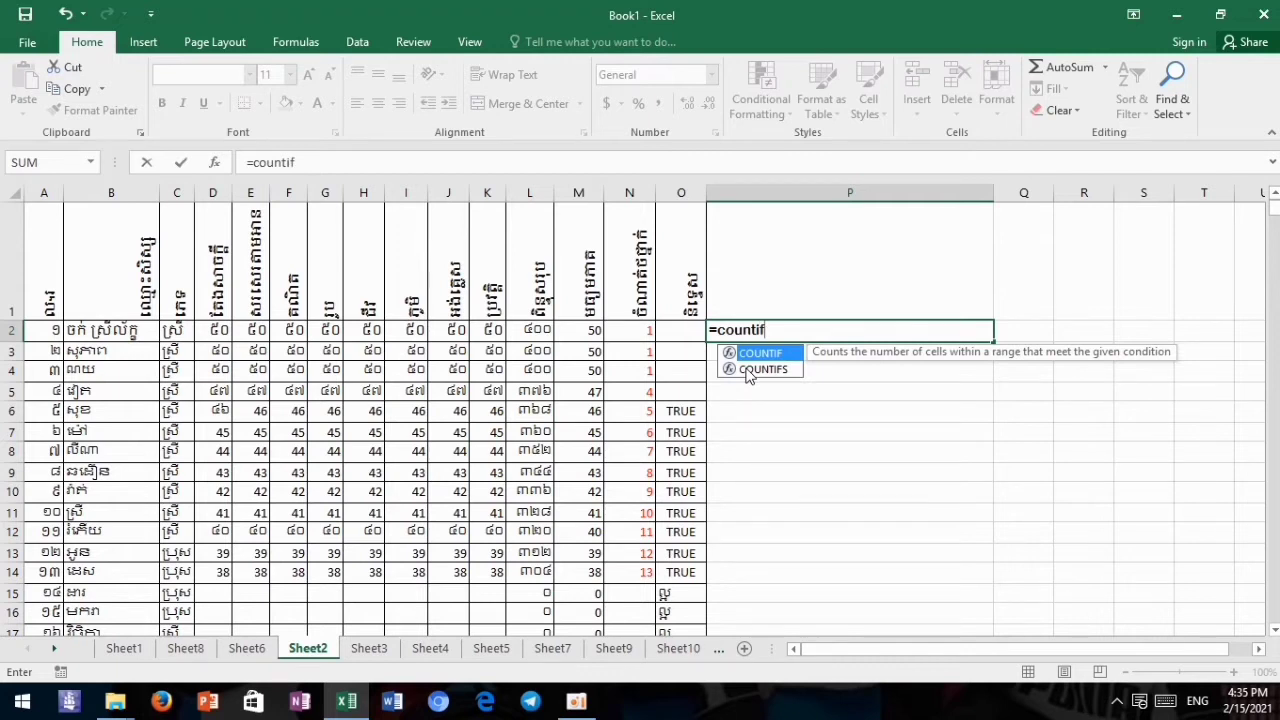
text(()
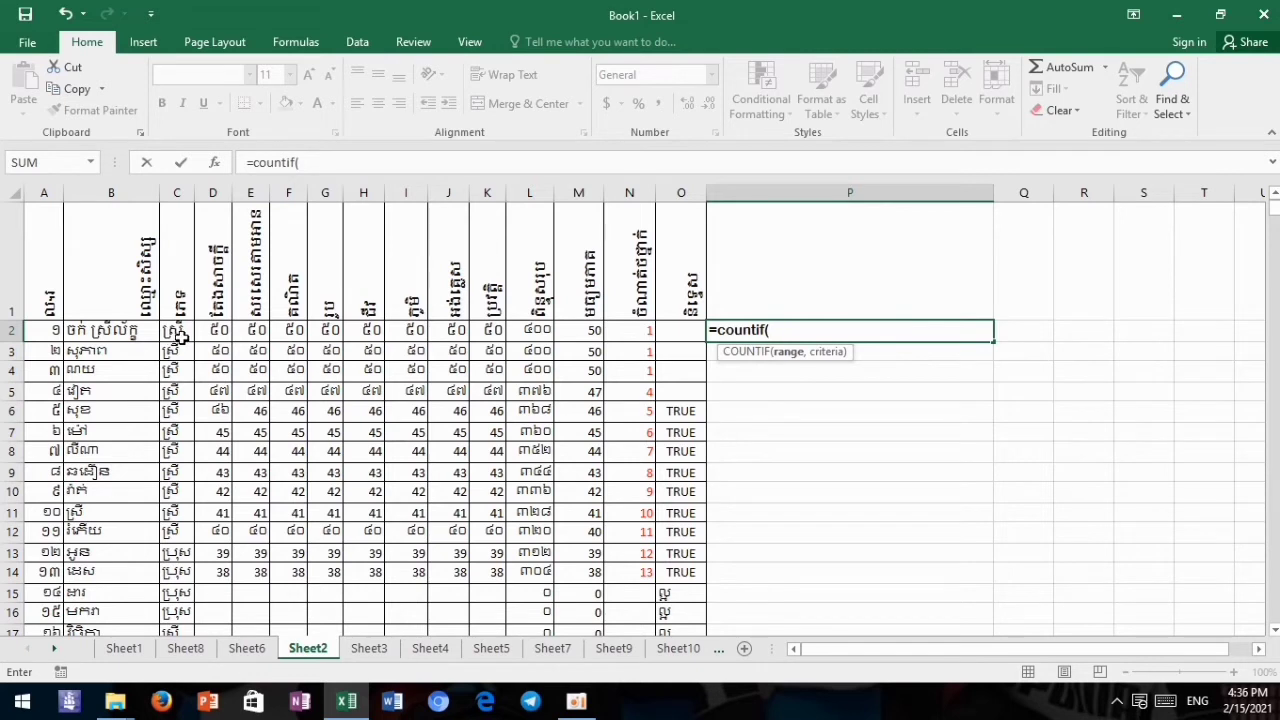
Try a C2:C40 range, cut it back to C2, and commit, triggering the too-few-arguments error.
click(180, 335)
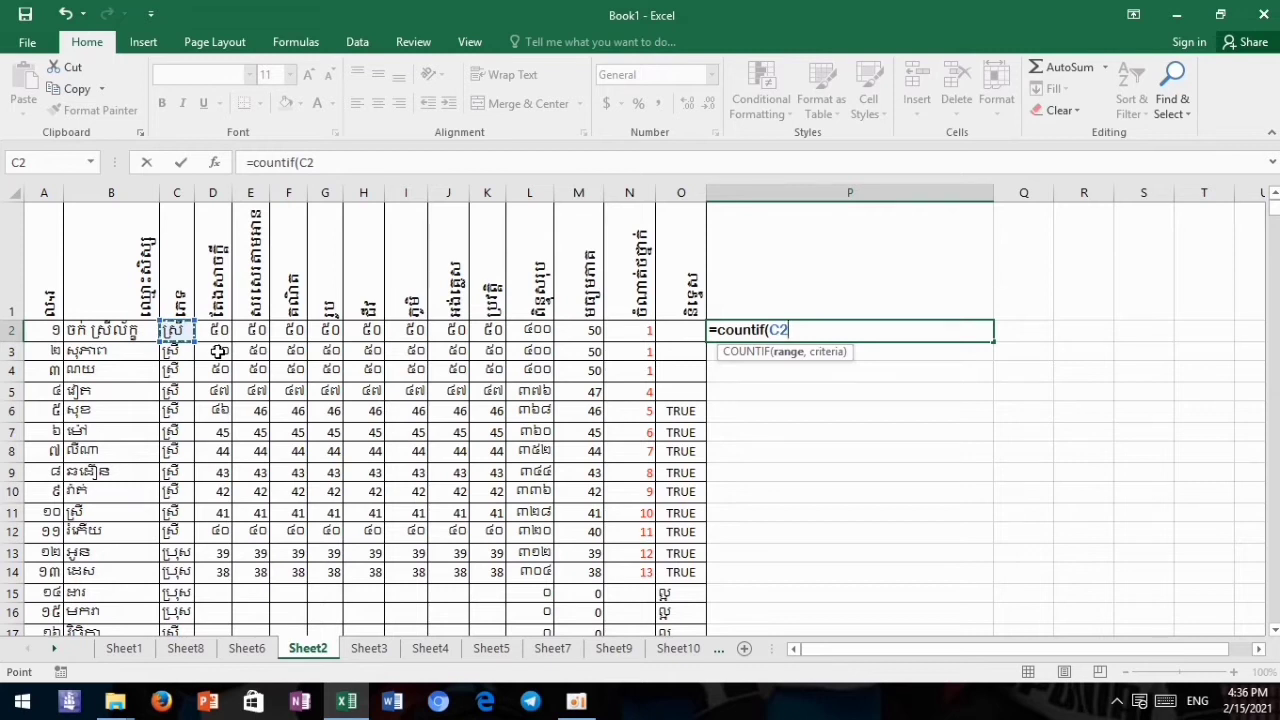
key(F8)
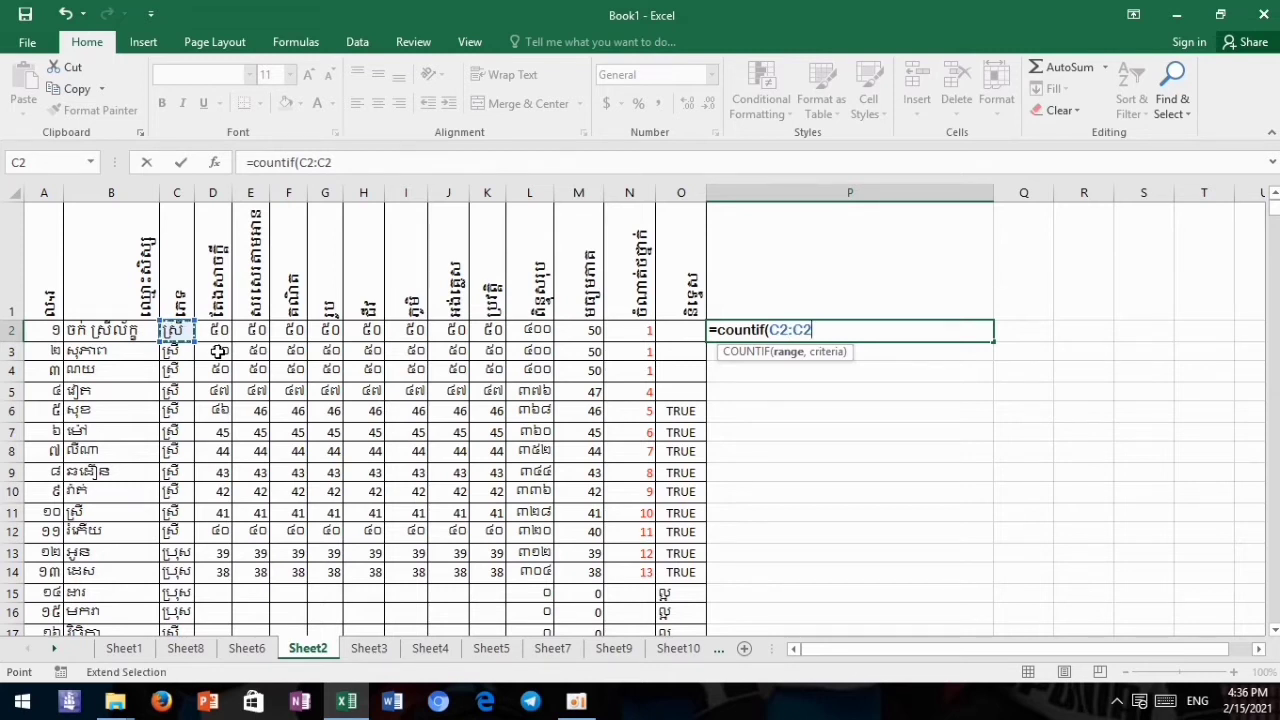
key(BackSpace)
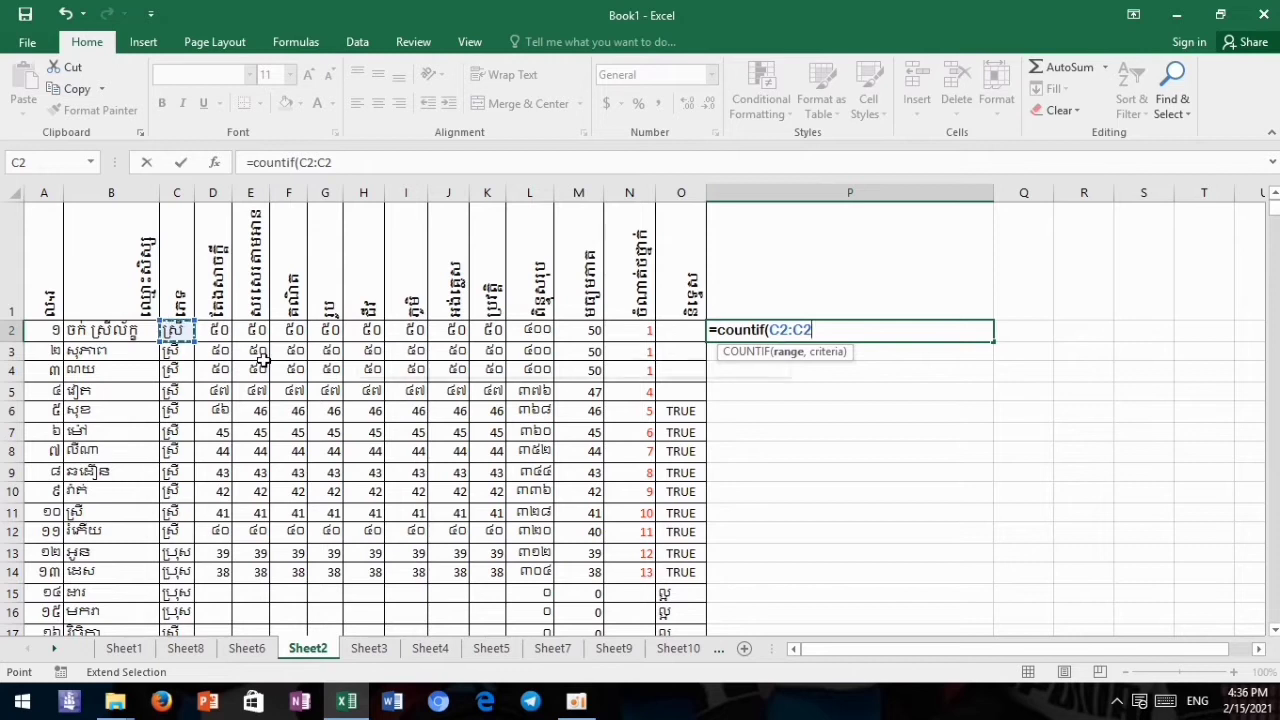
key(BackSpace)
scroll(243, 363, down, 4)
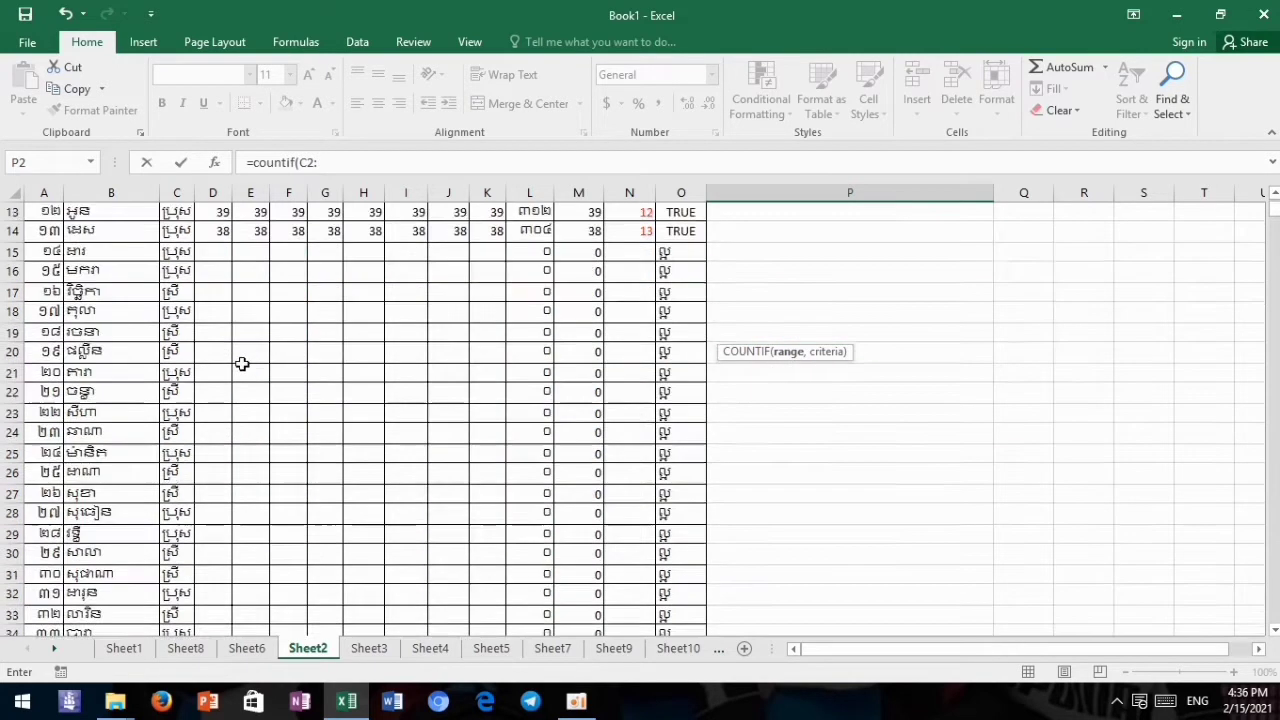
scroll(224, 479, down, 3)
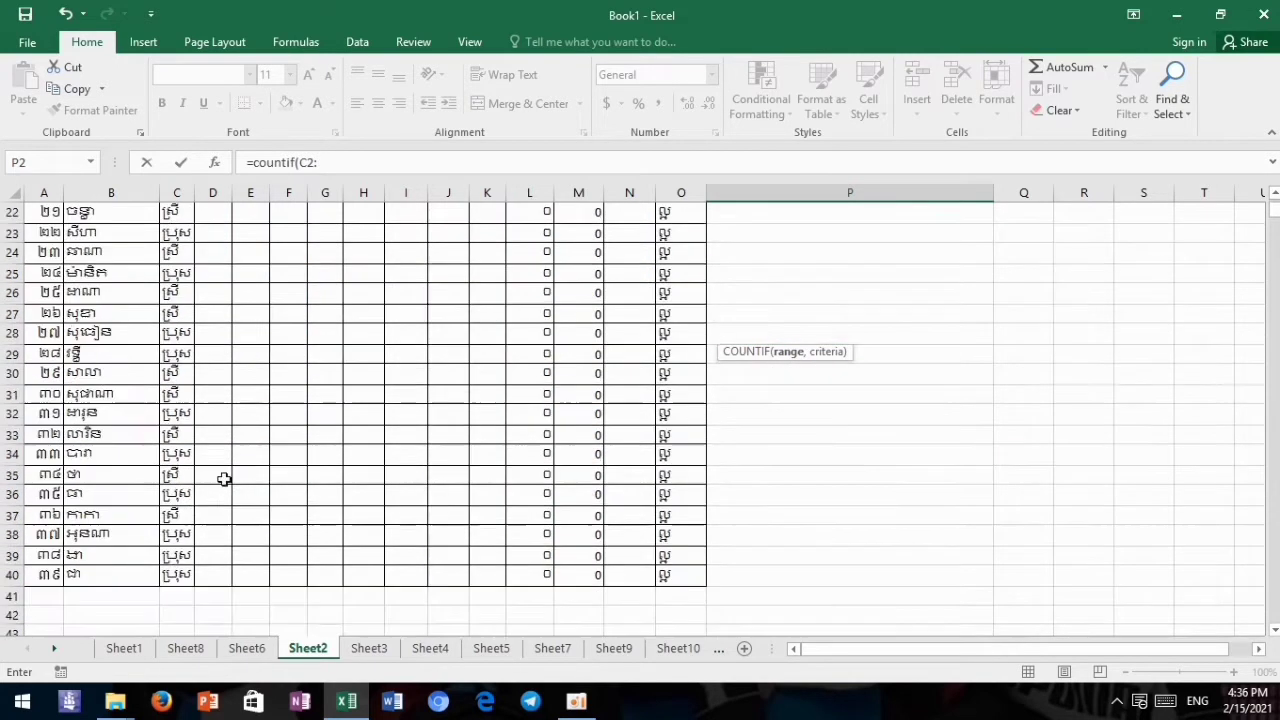
click(175, 576)
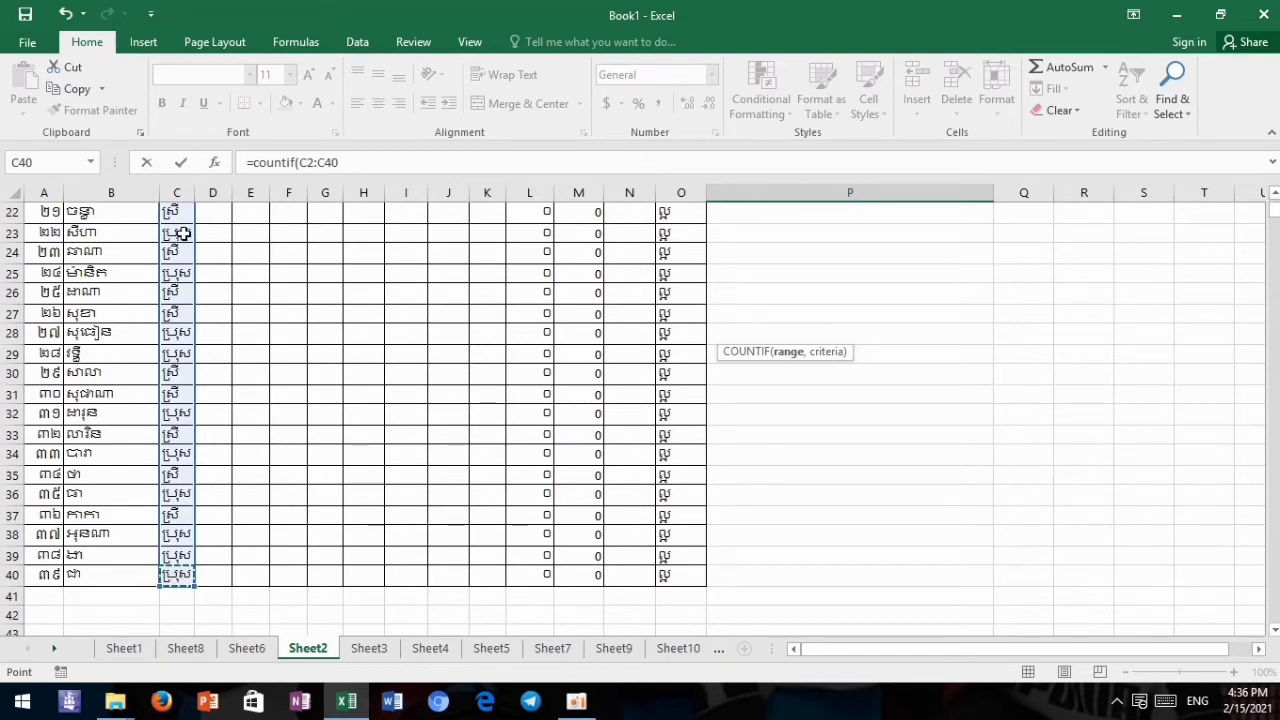
scroll(666, 330, up, 7)
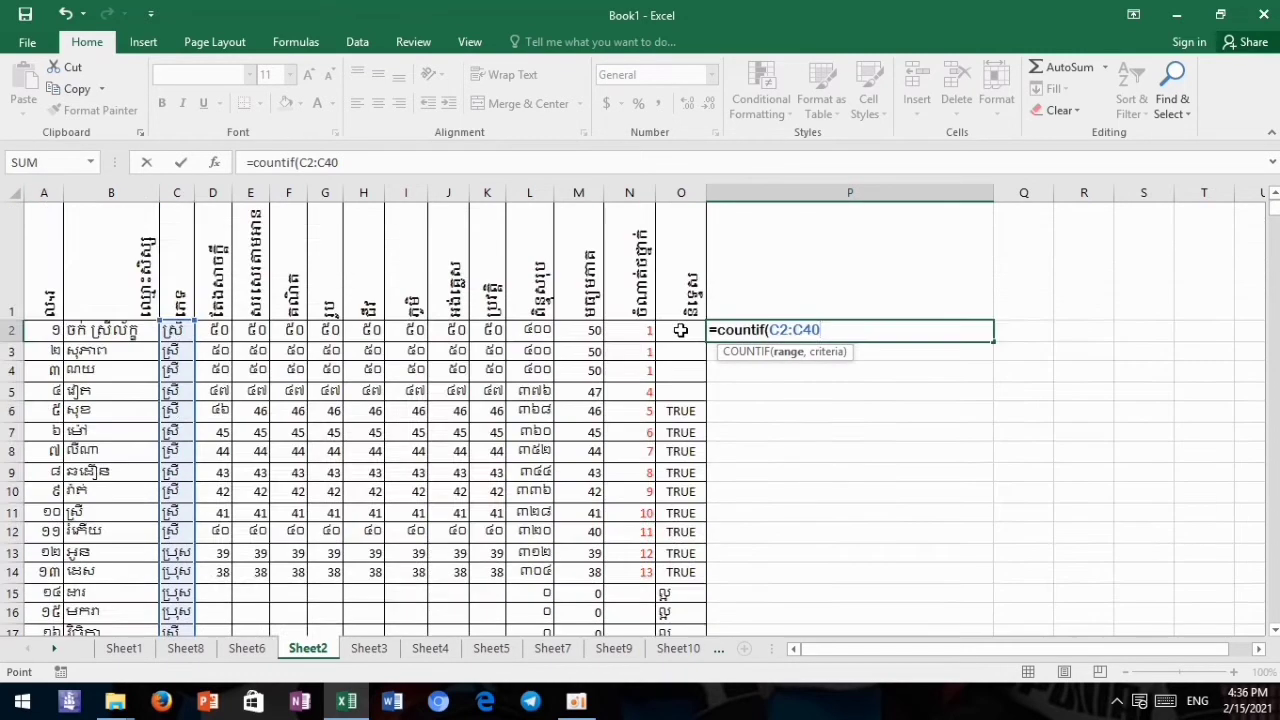
key(BackSpace)
key(BackSpace)
key(BackSpace)
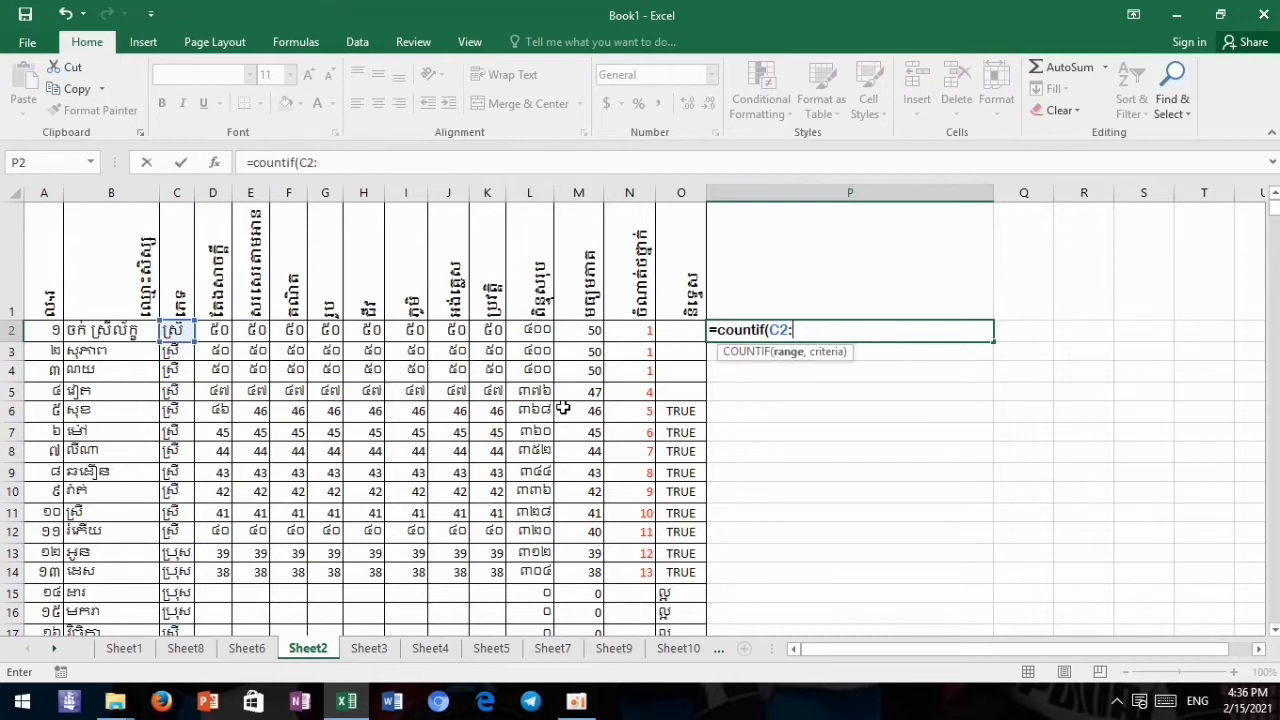
click(170, 333)
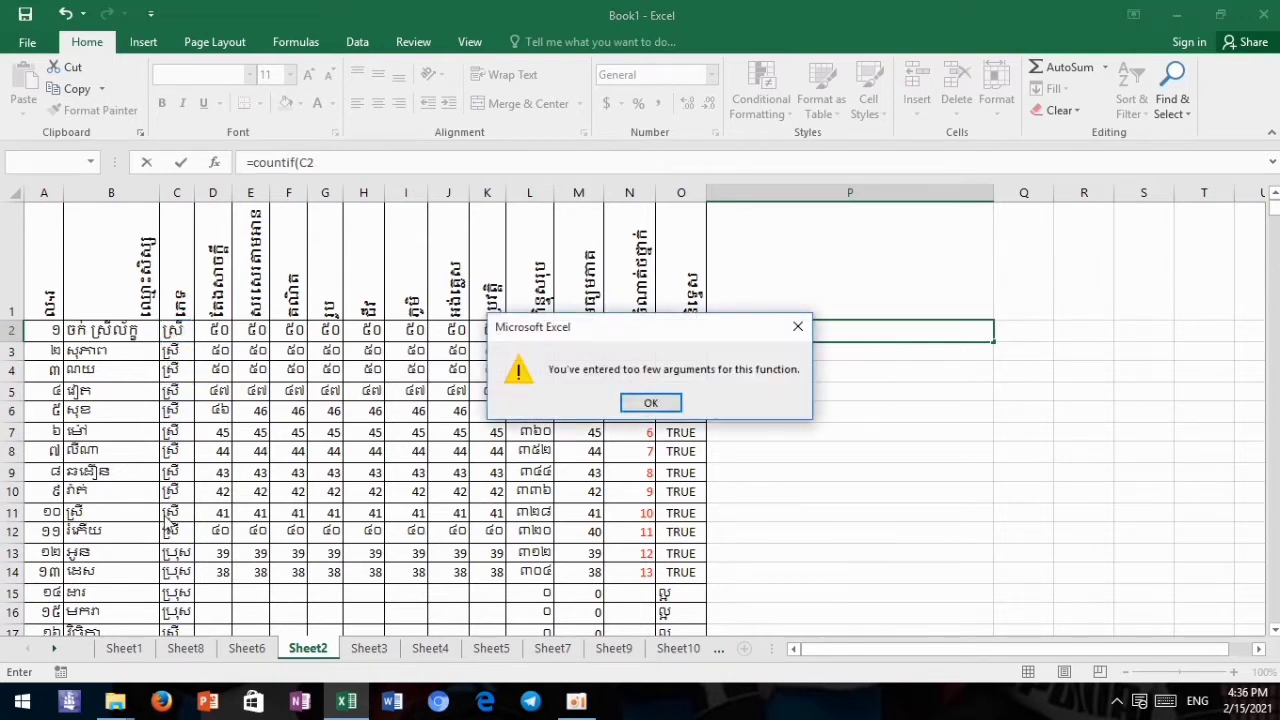
Dismiss the warning and rebuild P2's formula as =countif(C2:C40,.
click(798, 326)
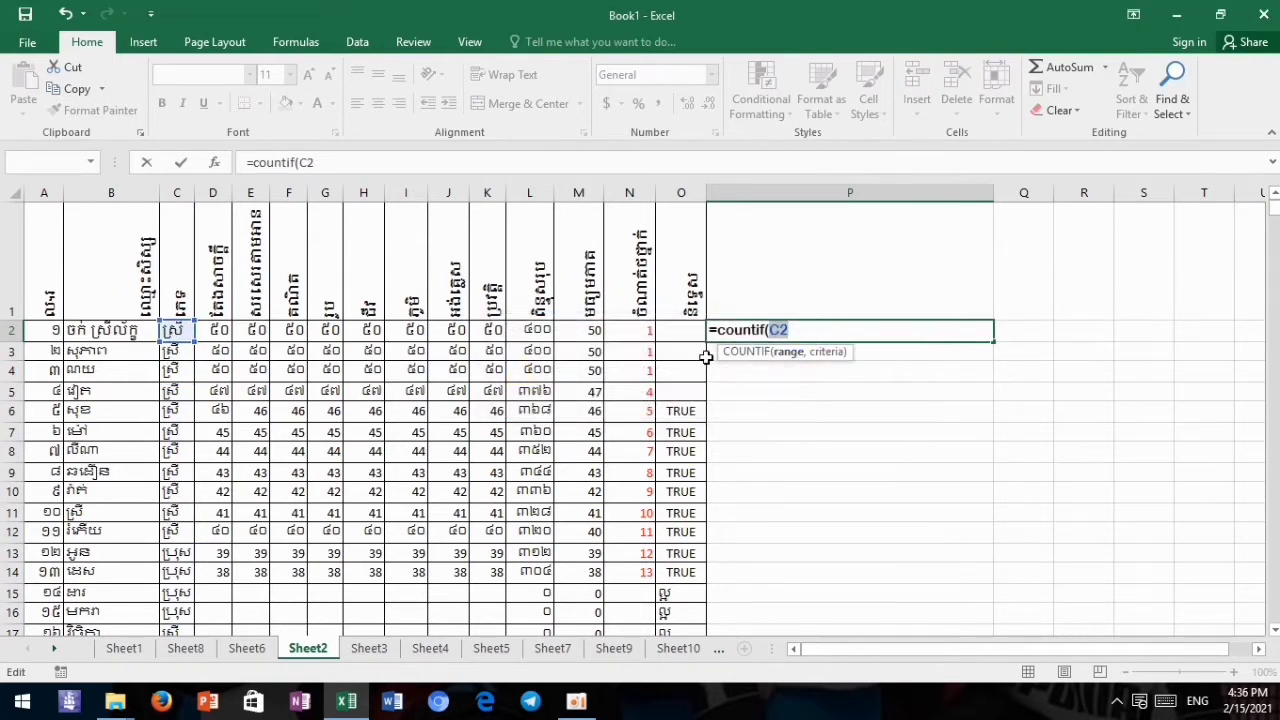
click(172, 332)
click(798, 326)
key(BackSpace)
key(BackSpace)
key(BackSpace)
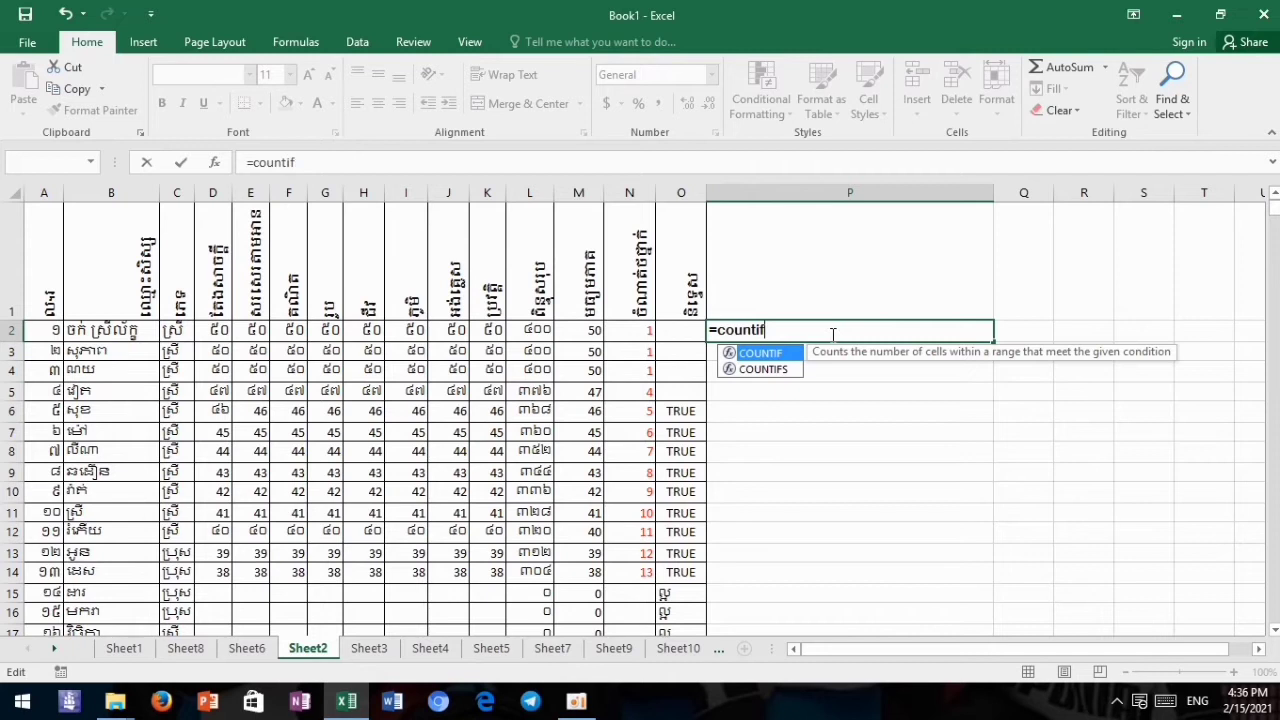
text(()
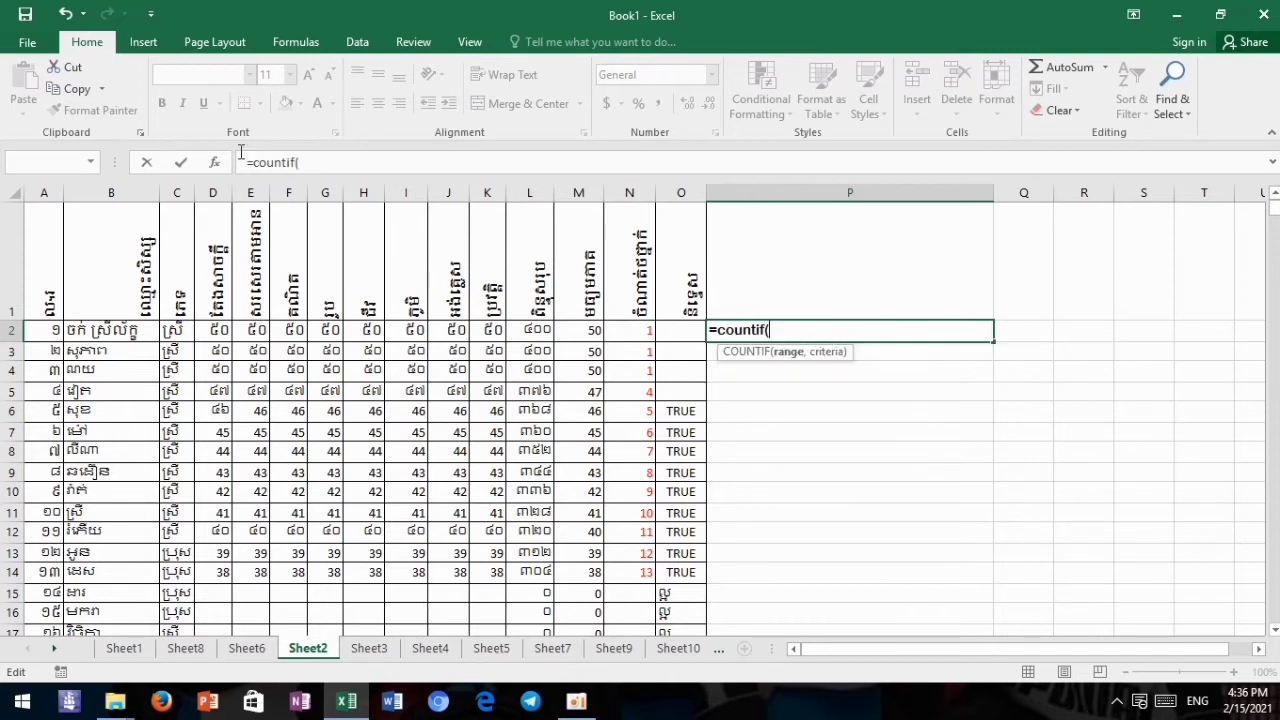
click(177, 327)
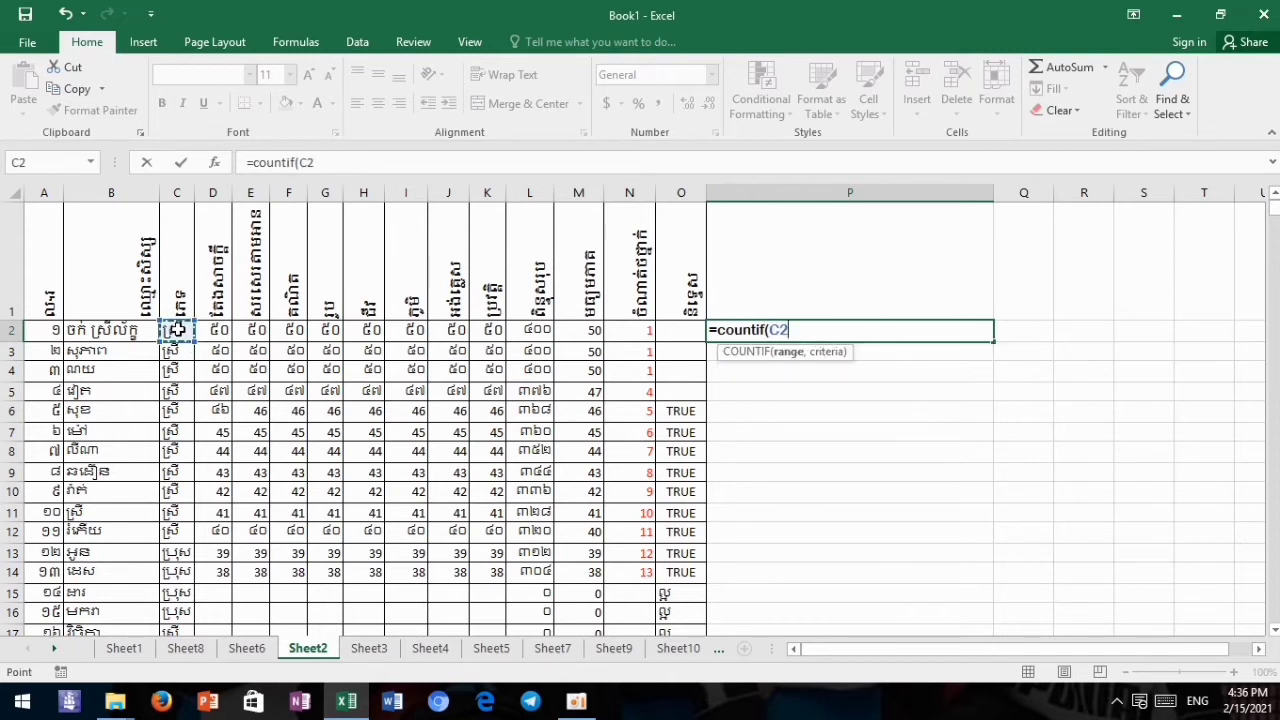
drag(176, 337, 183, 668)
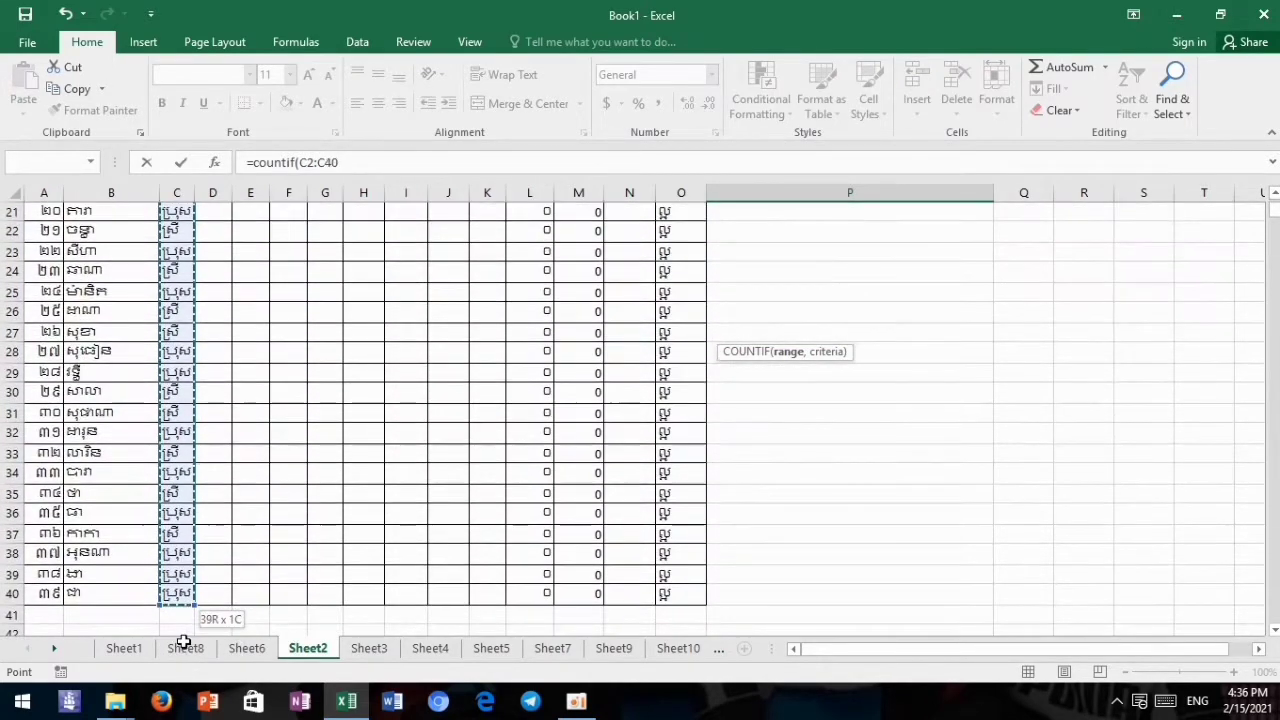
drag(183, 668, 178, 593)
scroll(349, 549, up, 4)
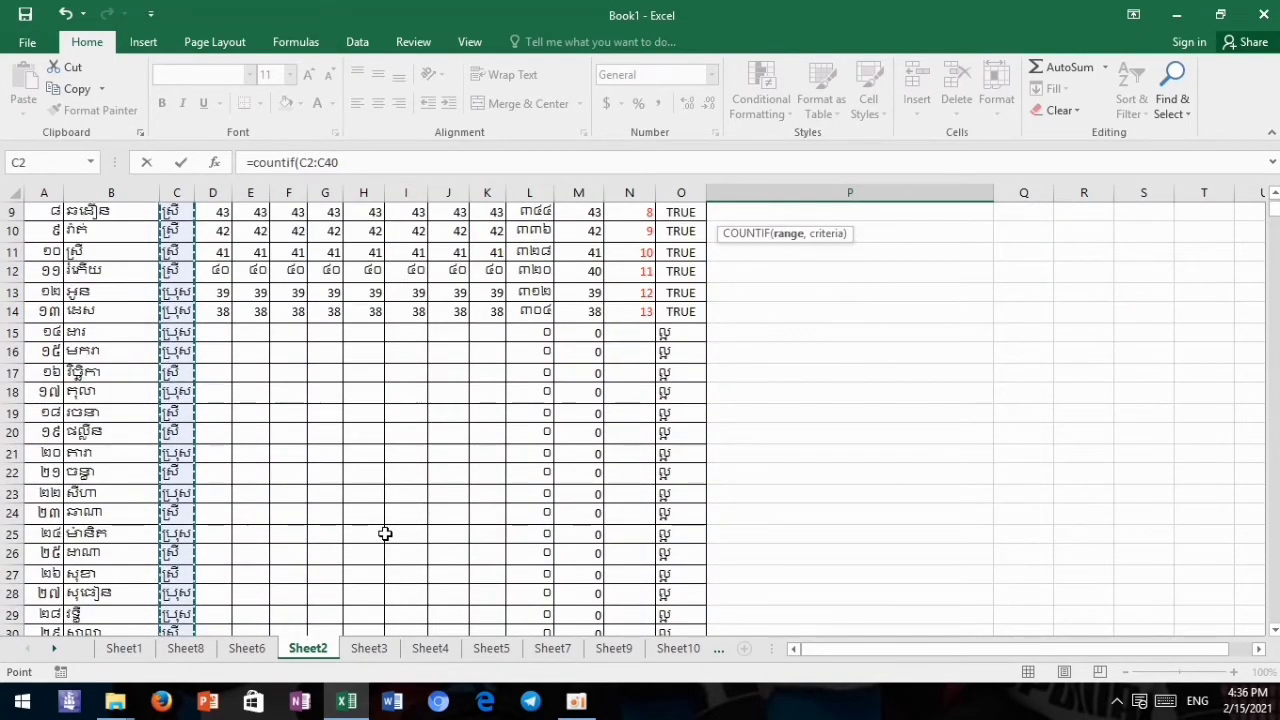
scroll(386, 531, up, 3)
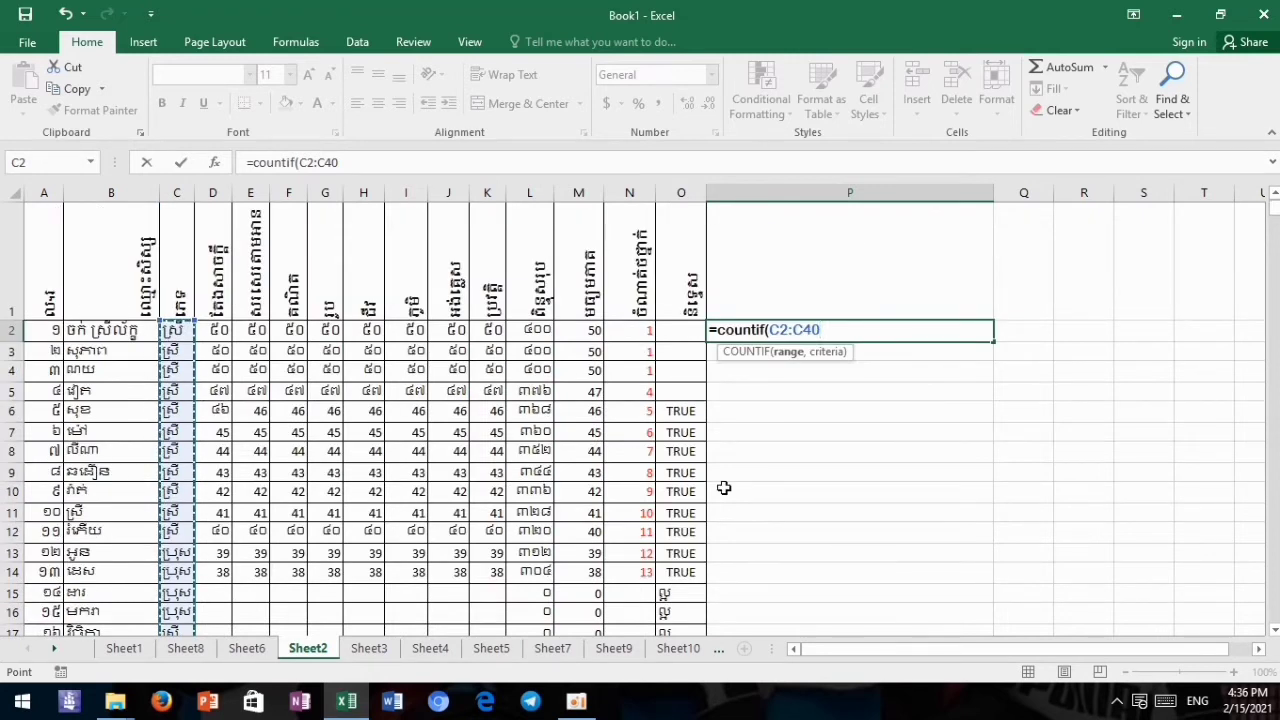
text(,)
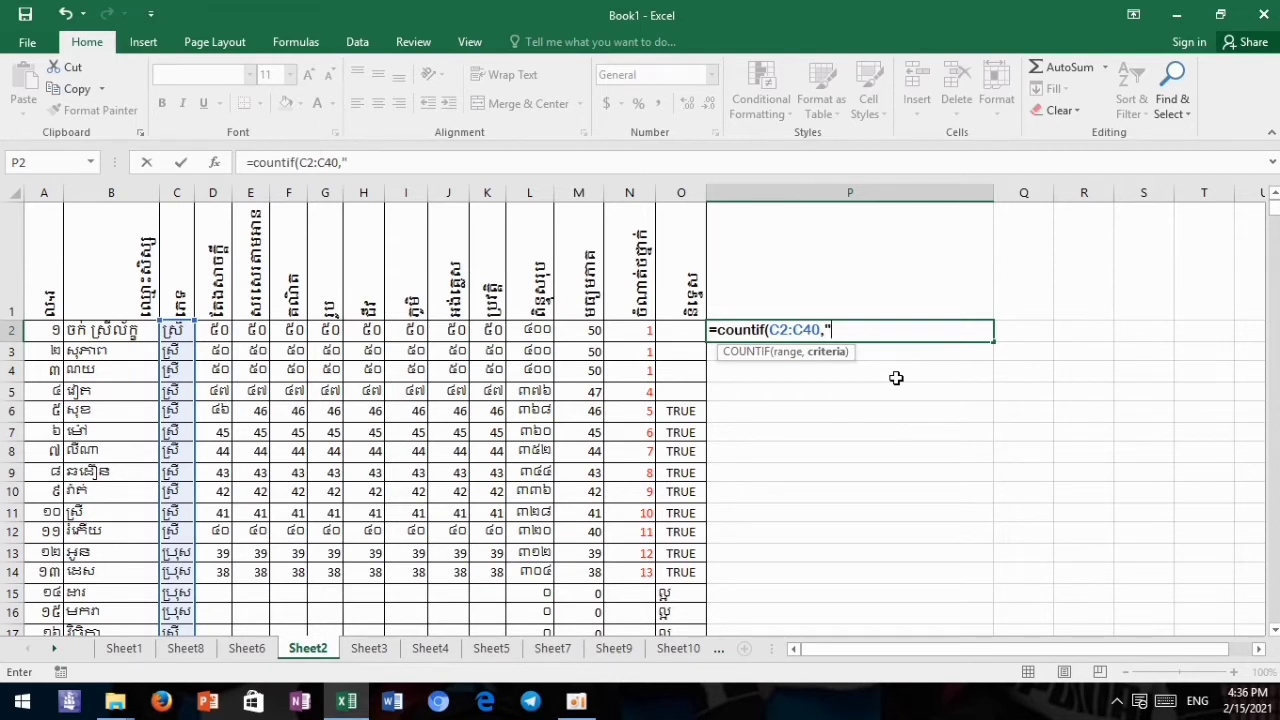
Add the Khmer criterion "ស្រី" and enter =COUNTIF(C2:C40,"ស្រី") in P2.
key(alt+shift)
text(ស្រី)
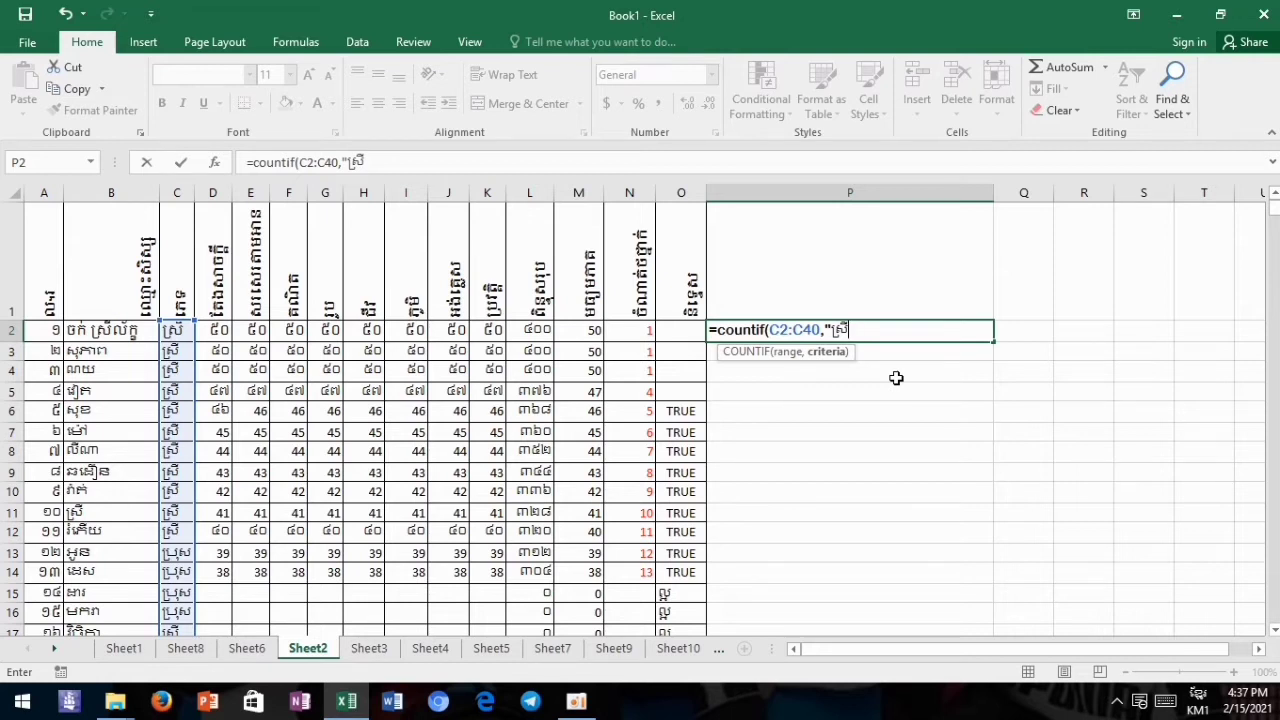
key(alt+shift)
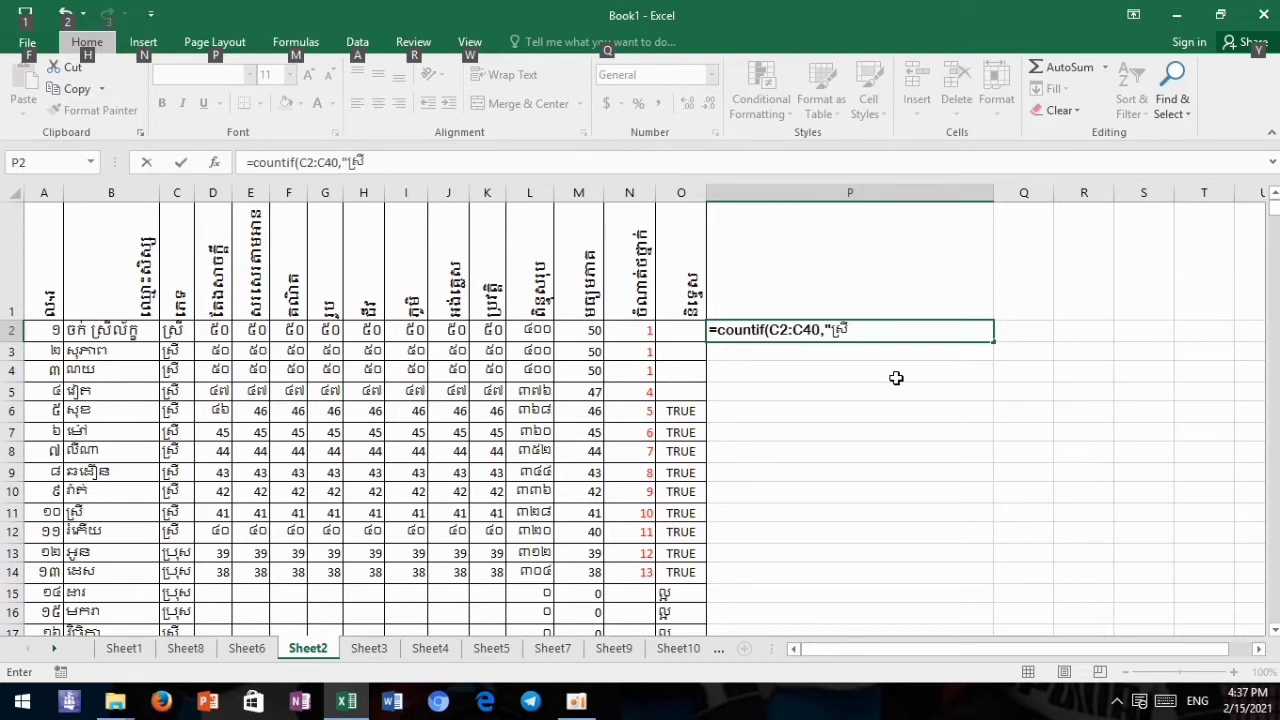
key(Escape)
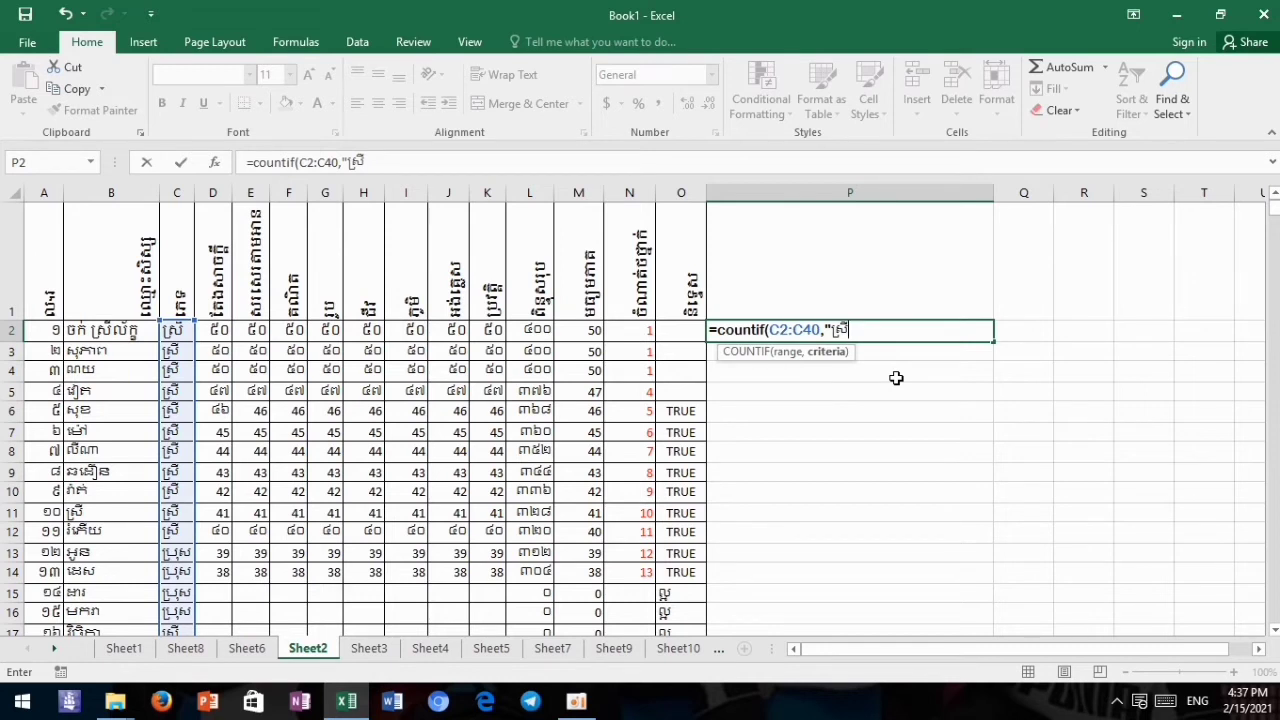
text(")
text())
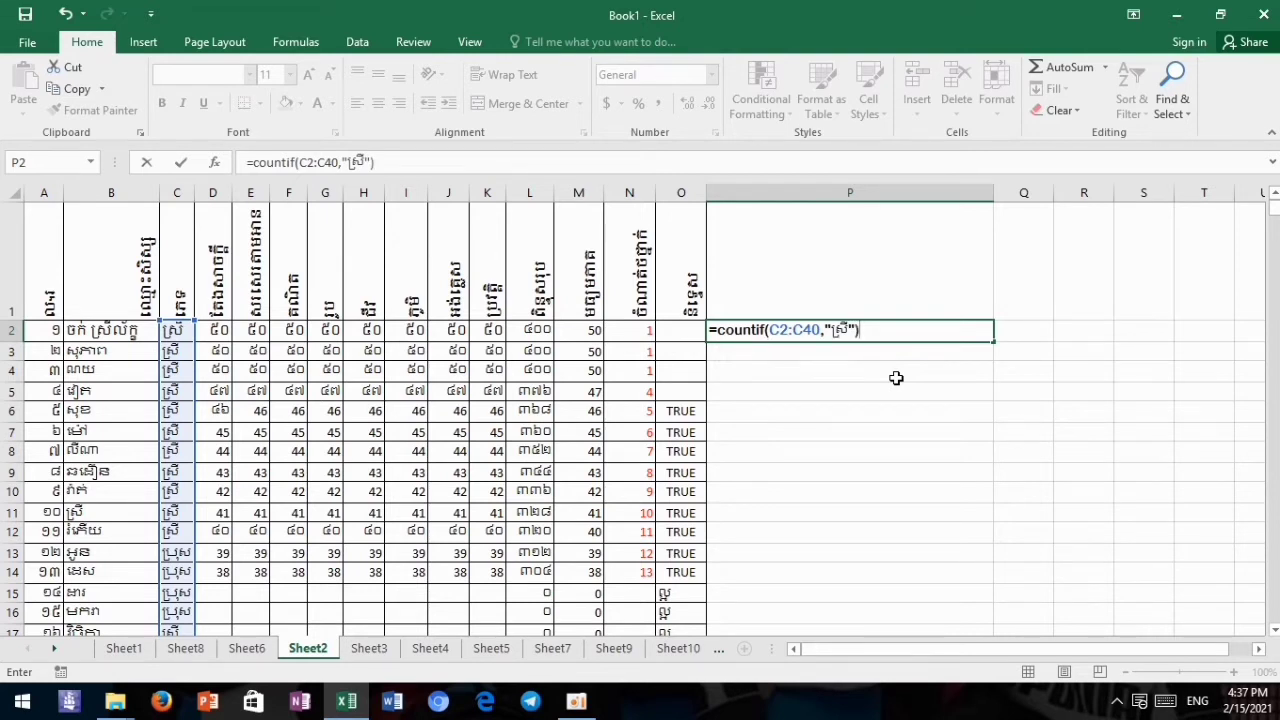
key(Return)
click(912, 332)
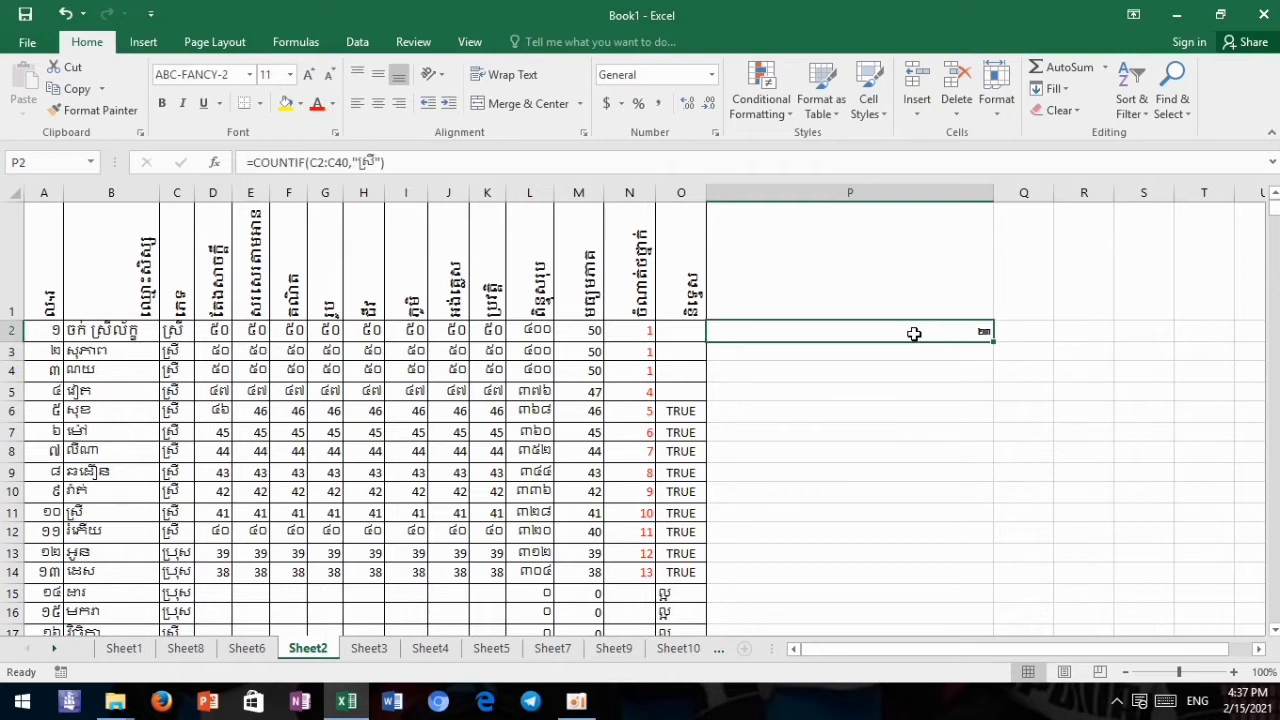
scroll(120, 395, down, 2)
scroll(124, 392, down, 4)
scroll(123, 398, down, 4)
scroll(140, 395, up, 3)
scroll(145, 396, down, 3)
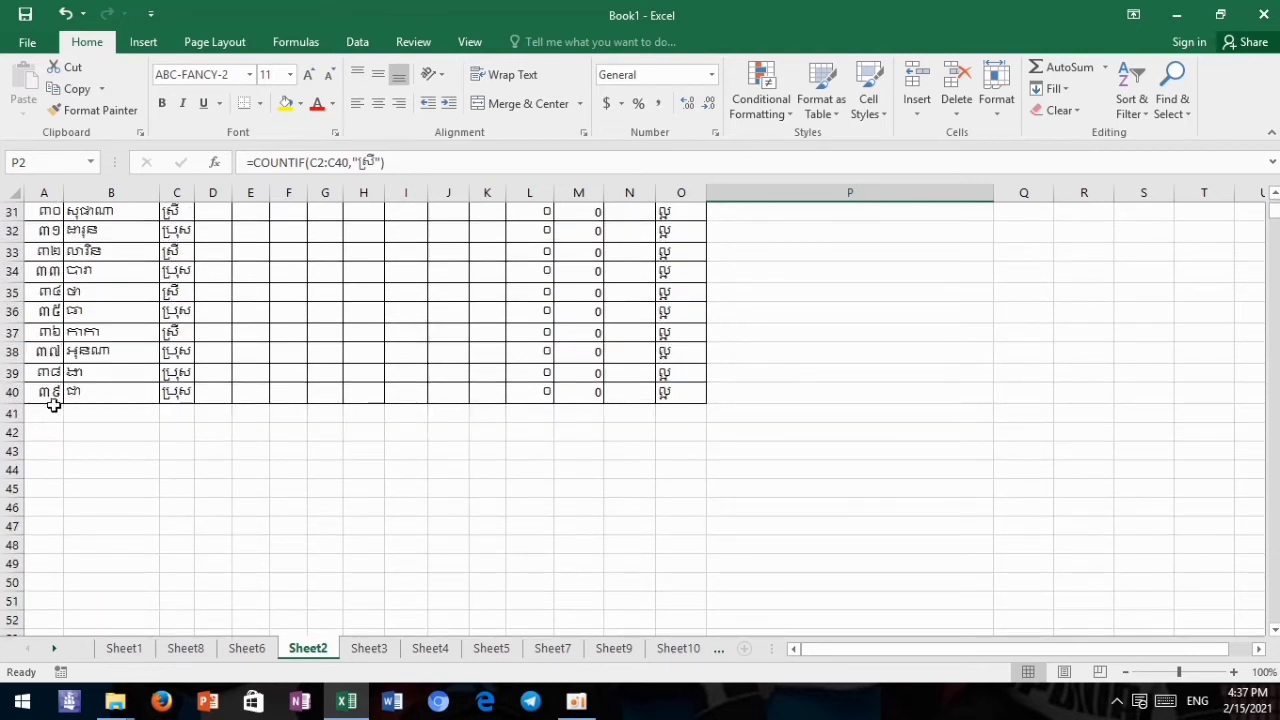
scroll(590, 405, up, 1)
scroll(620, 403, up, 5)
scroll(460, 411, up, 3)
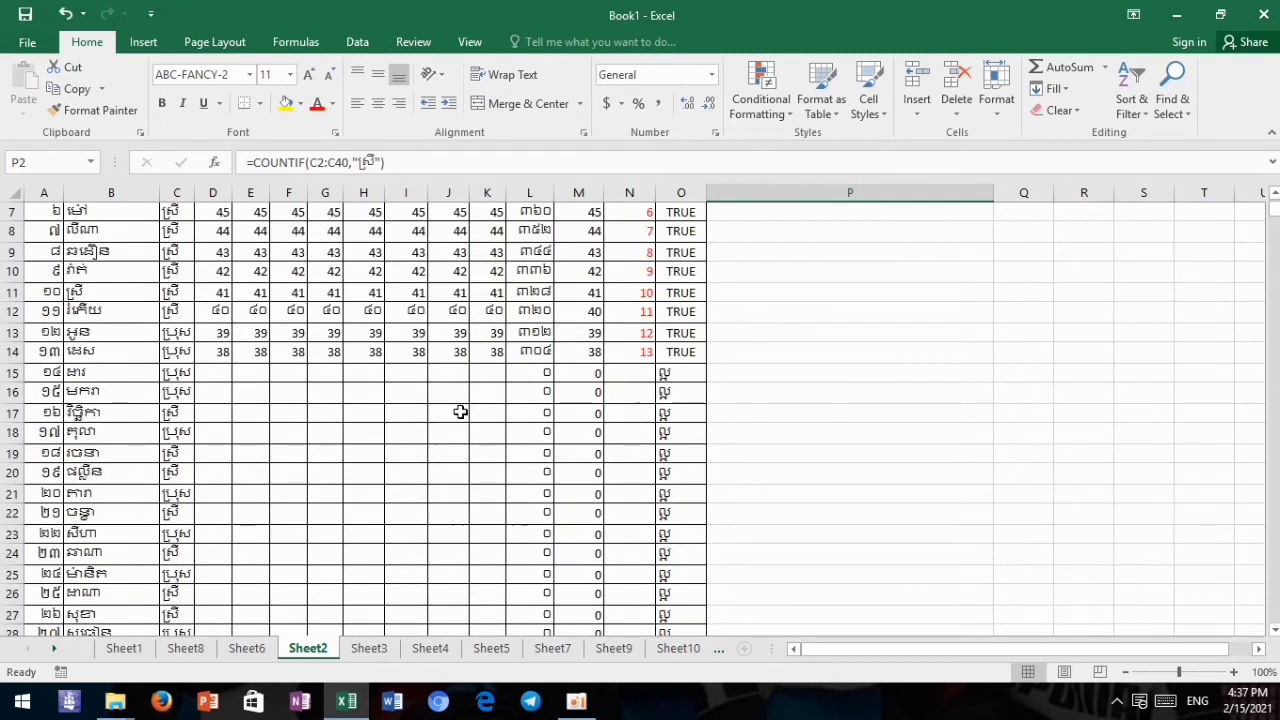
scroll(266, 400, up, 2)
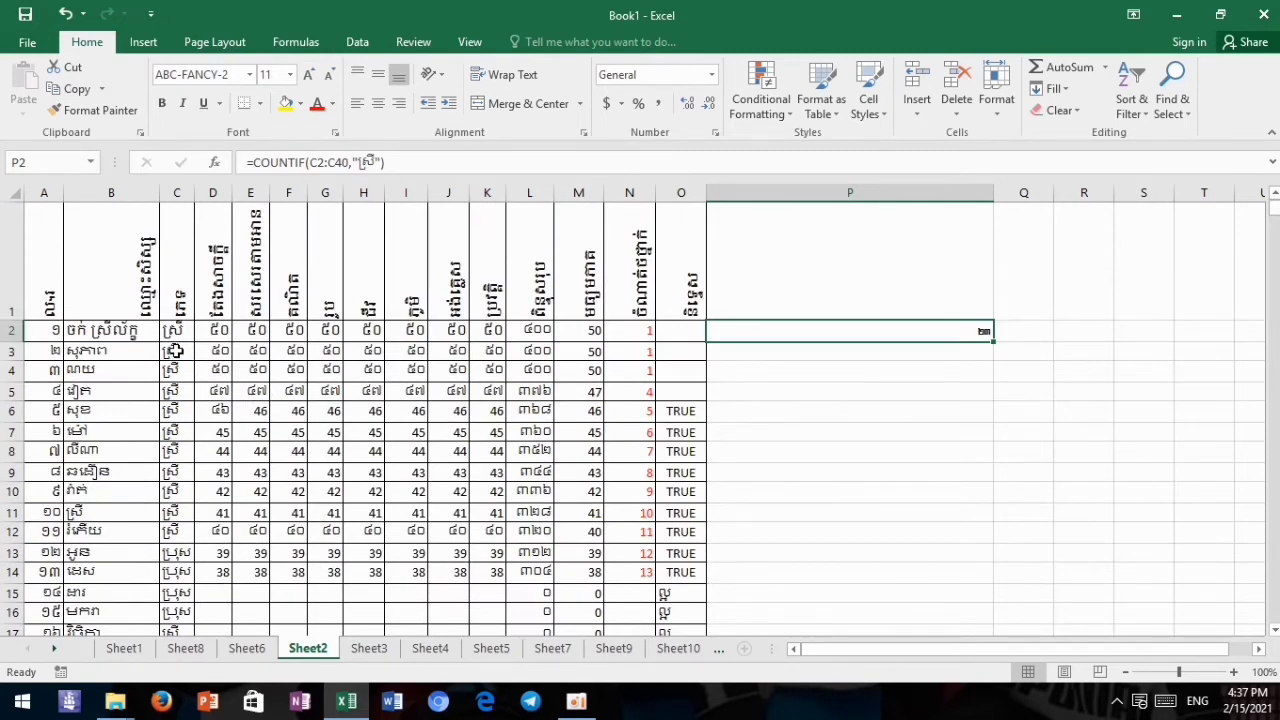
scroll(172, 345, down, 4)
scroll(174, 350, down, 5)
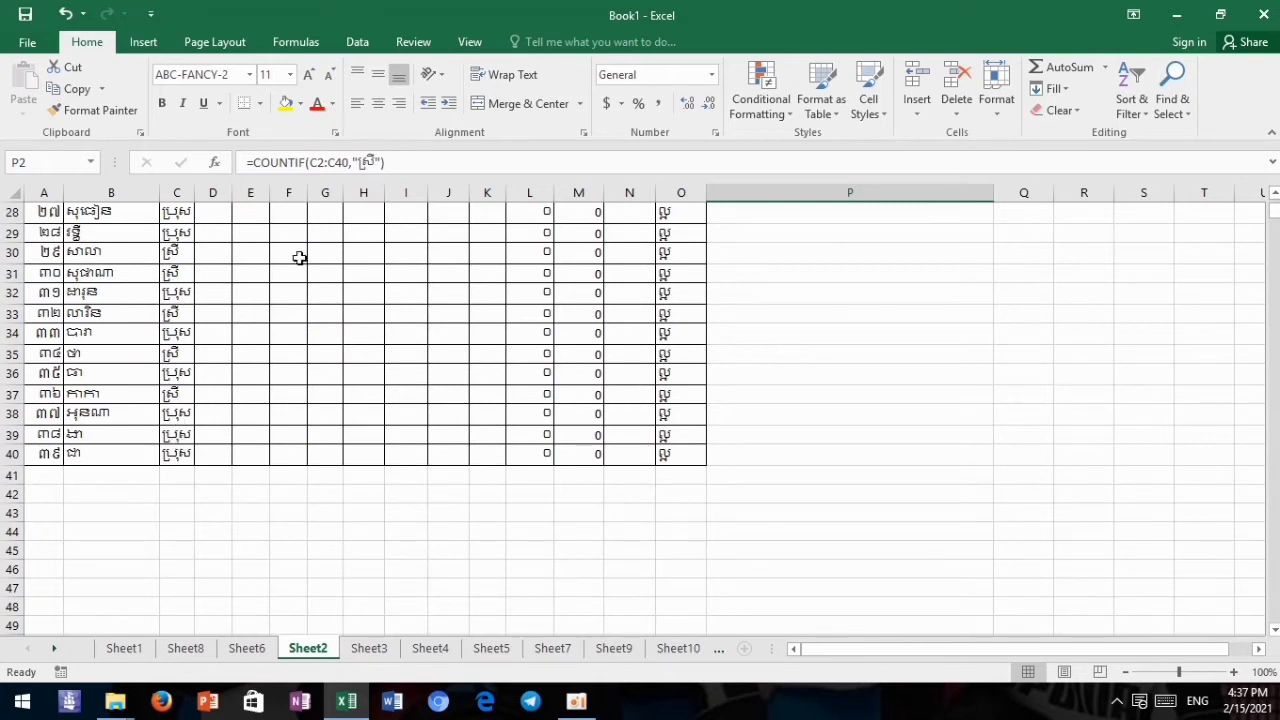
scroll(620, 338, up, 3)
scroll(620, 338, up, 5)
scroll(677, 329, up, 1)
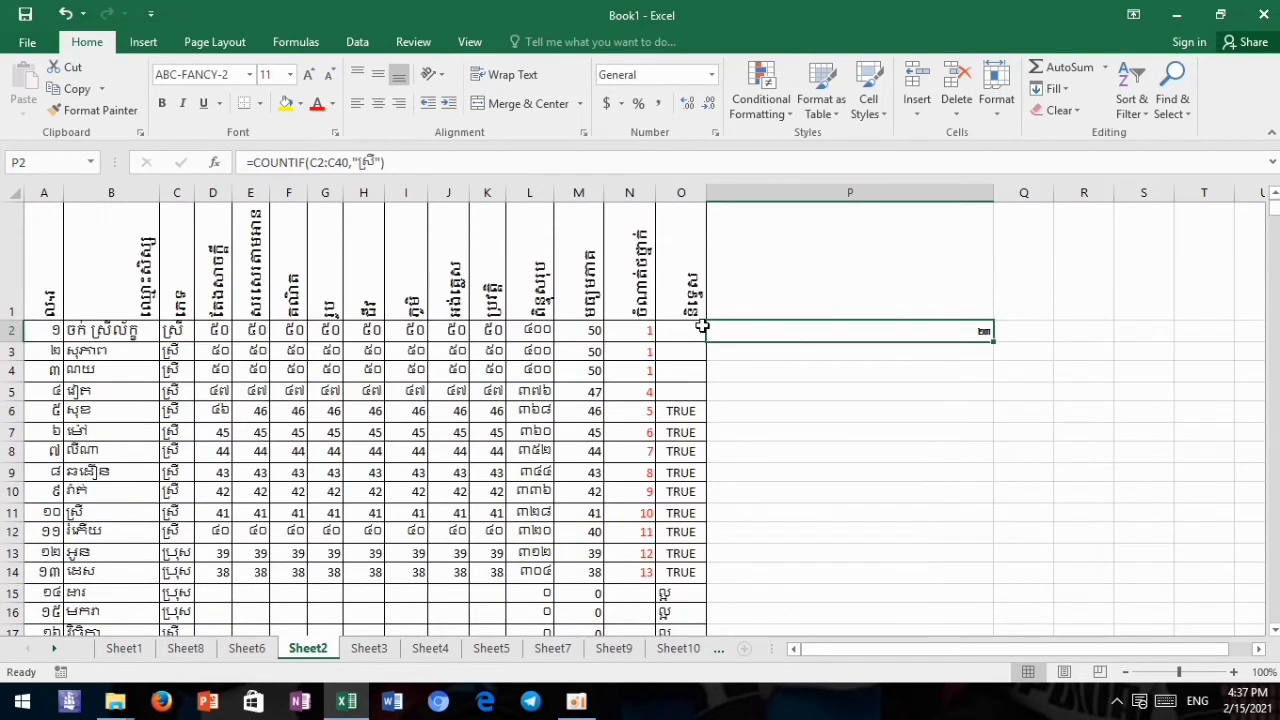
scroll(120, 462, down, 4)
scroll(123, 458, down, 2)
scroll(123, 458, down, 5)
scroll(125, 458, up, 3)
scroll(125, 458, up, 3)
scroll(543, 409, up, 3)
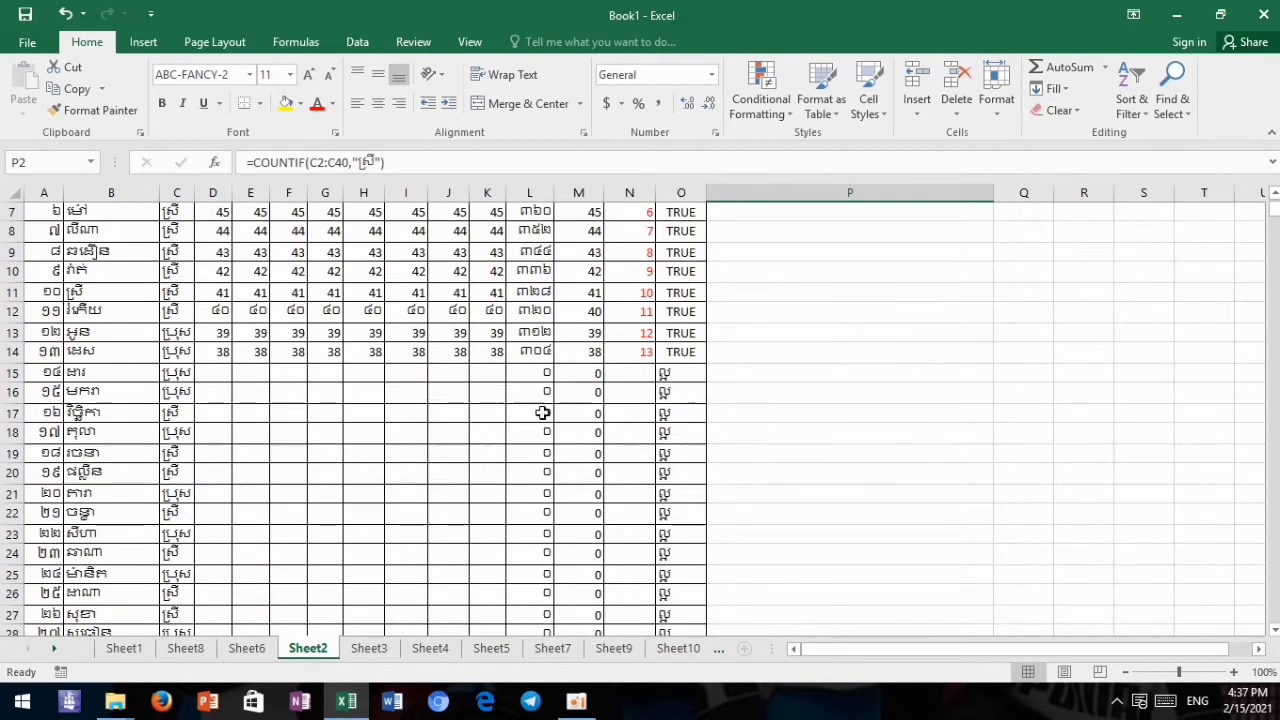
scroll(543, 409, up, 2)
In P3, start =countif( with the range C2:C40.
click(808, 357)
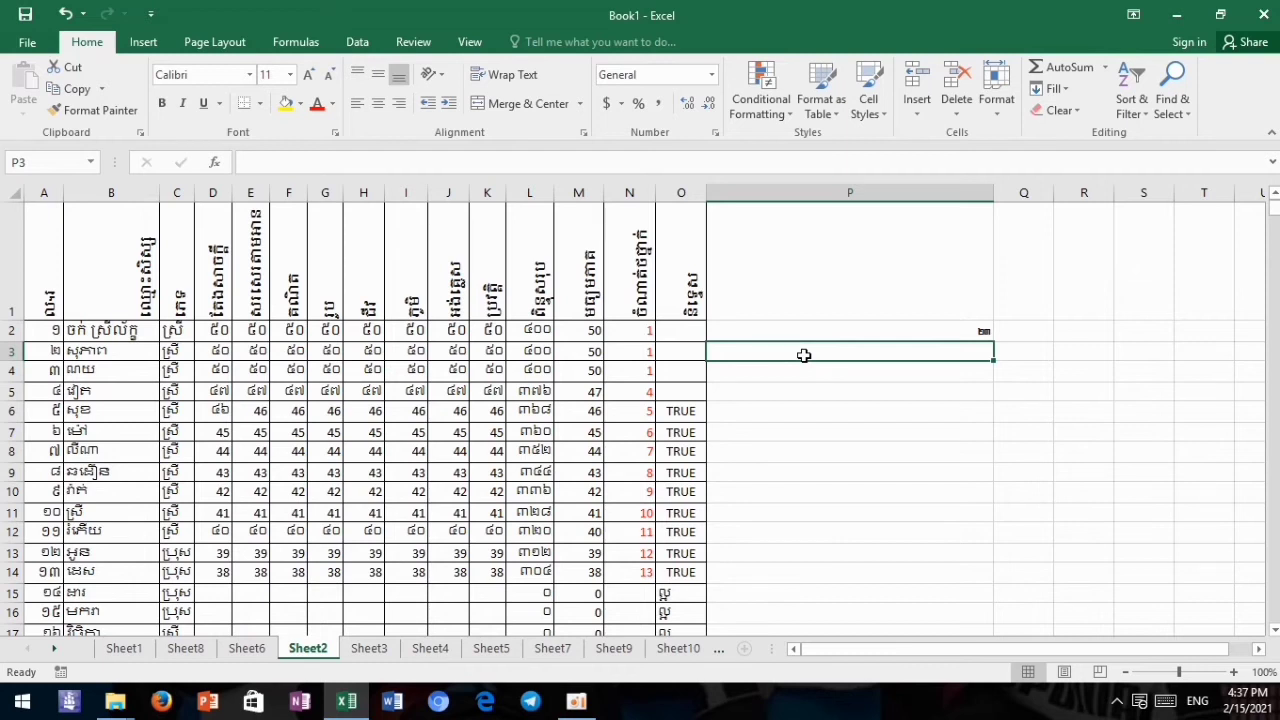
text(=)
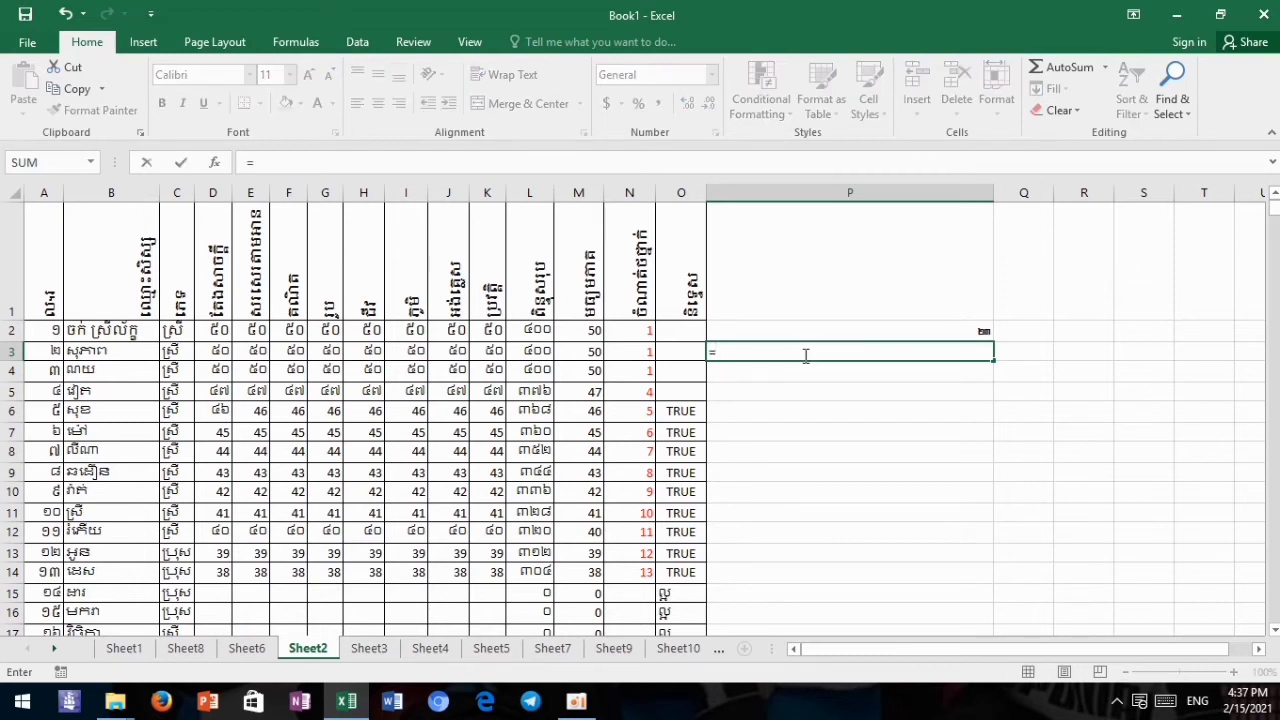
text(count)
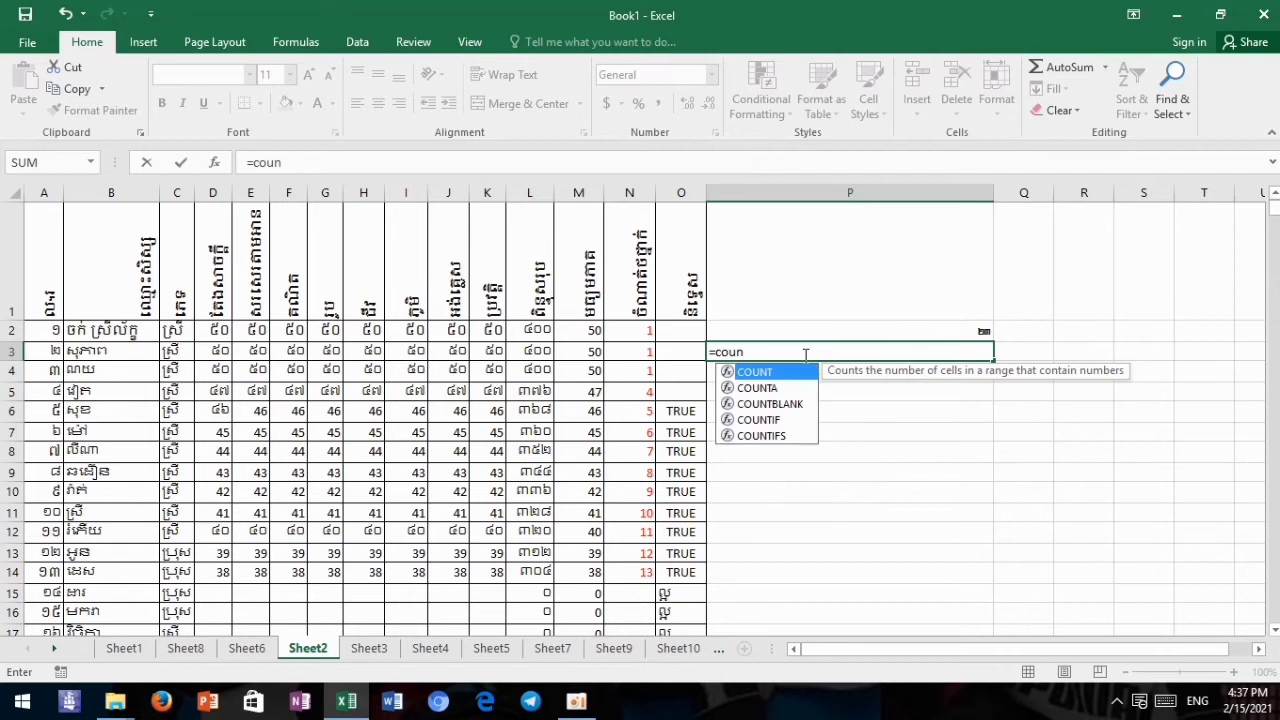
text(if)
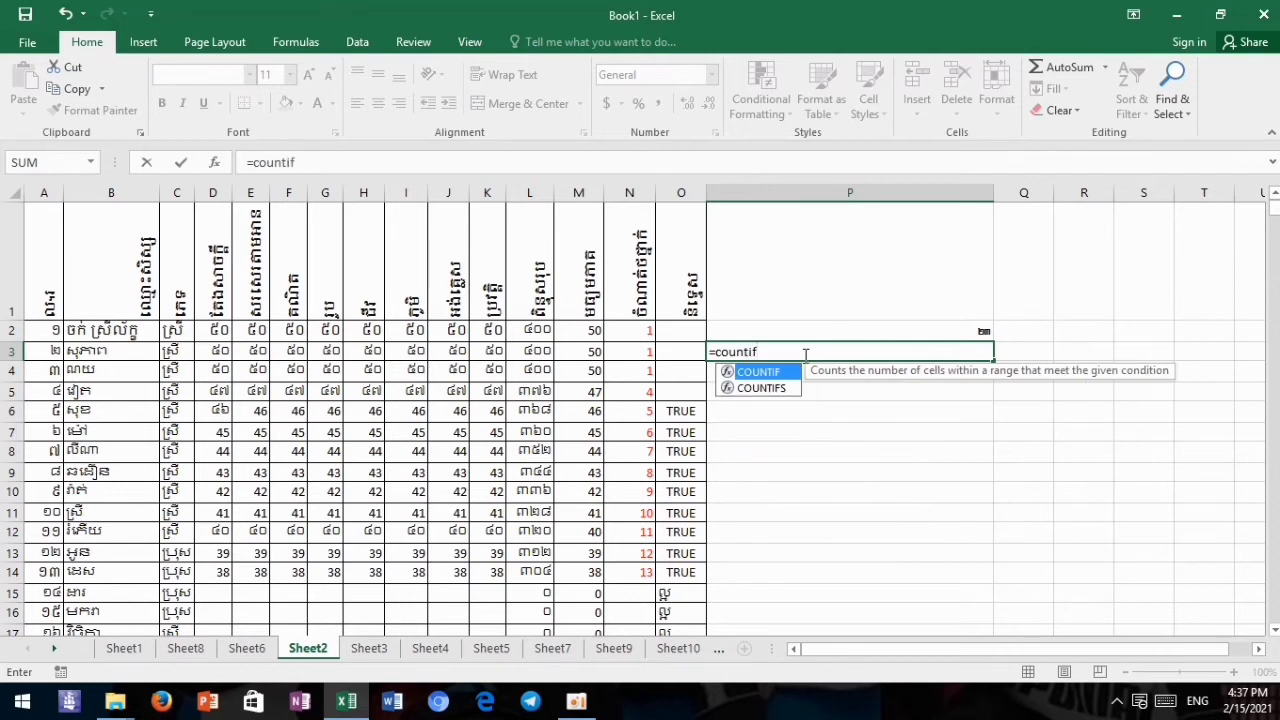
text(()
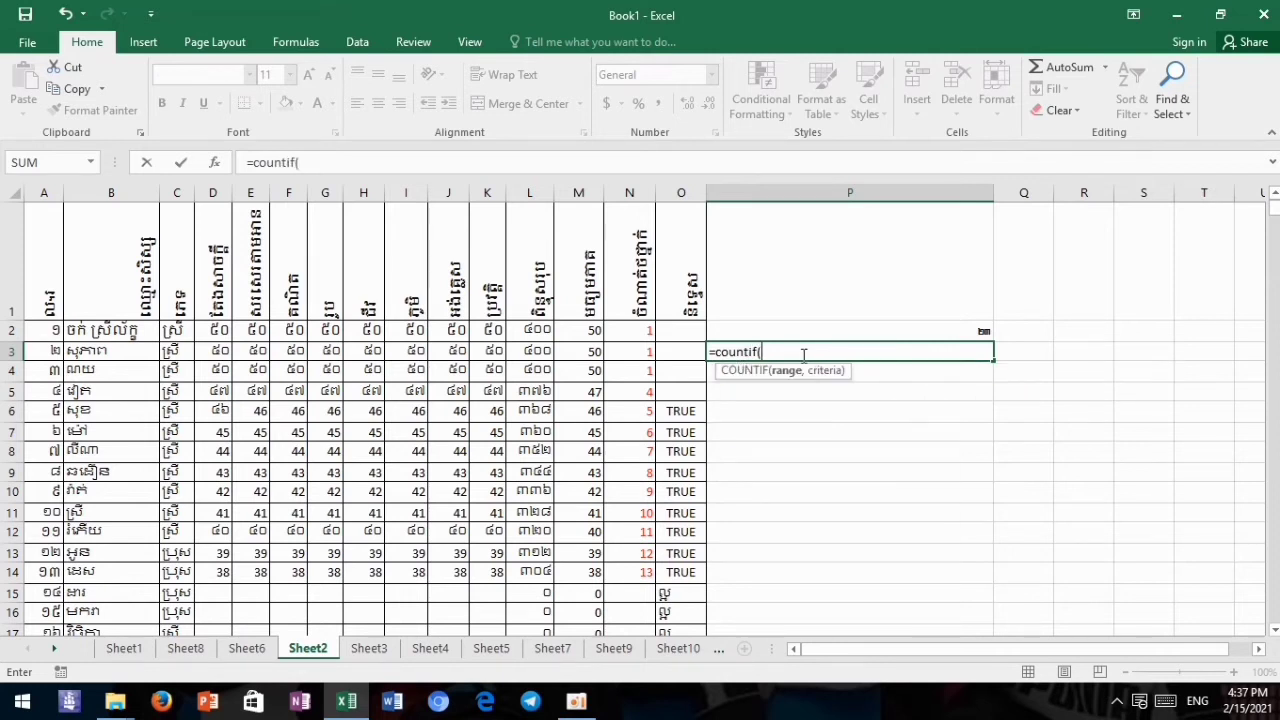
click(178, 334)
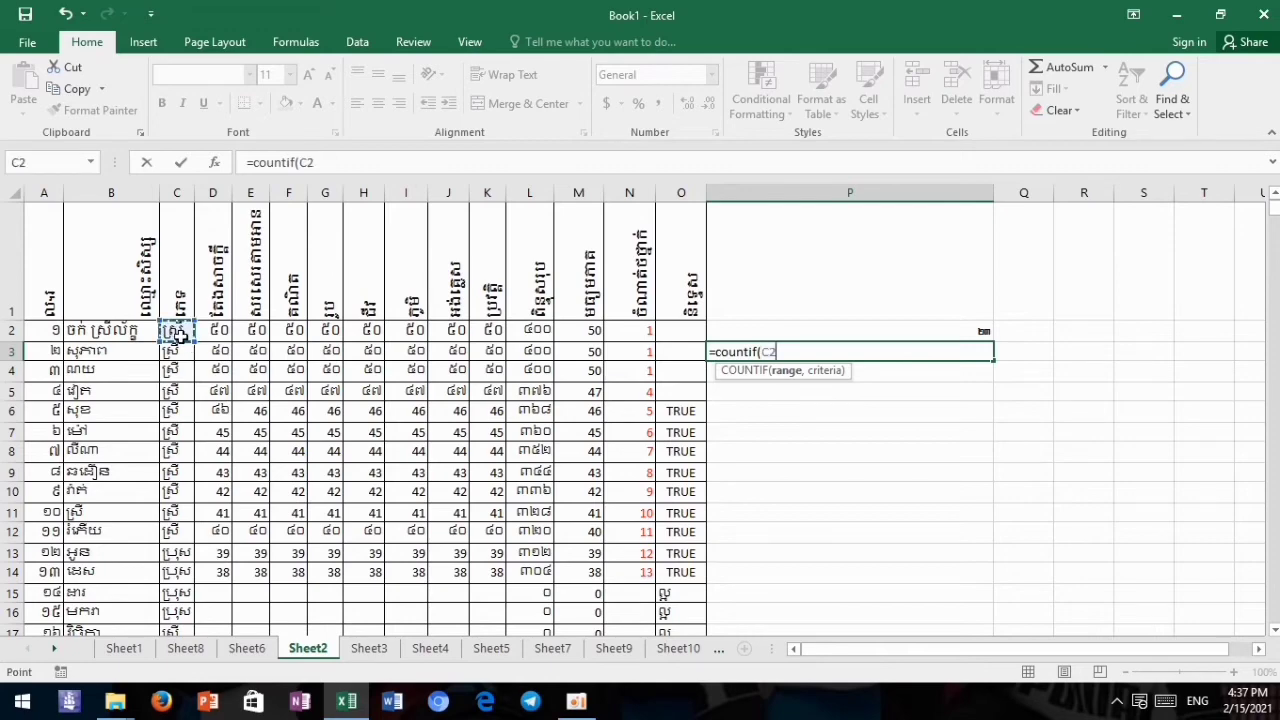
drag(178, 336, 187, 684)
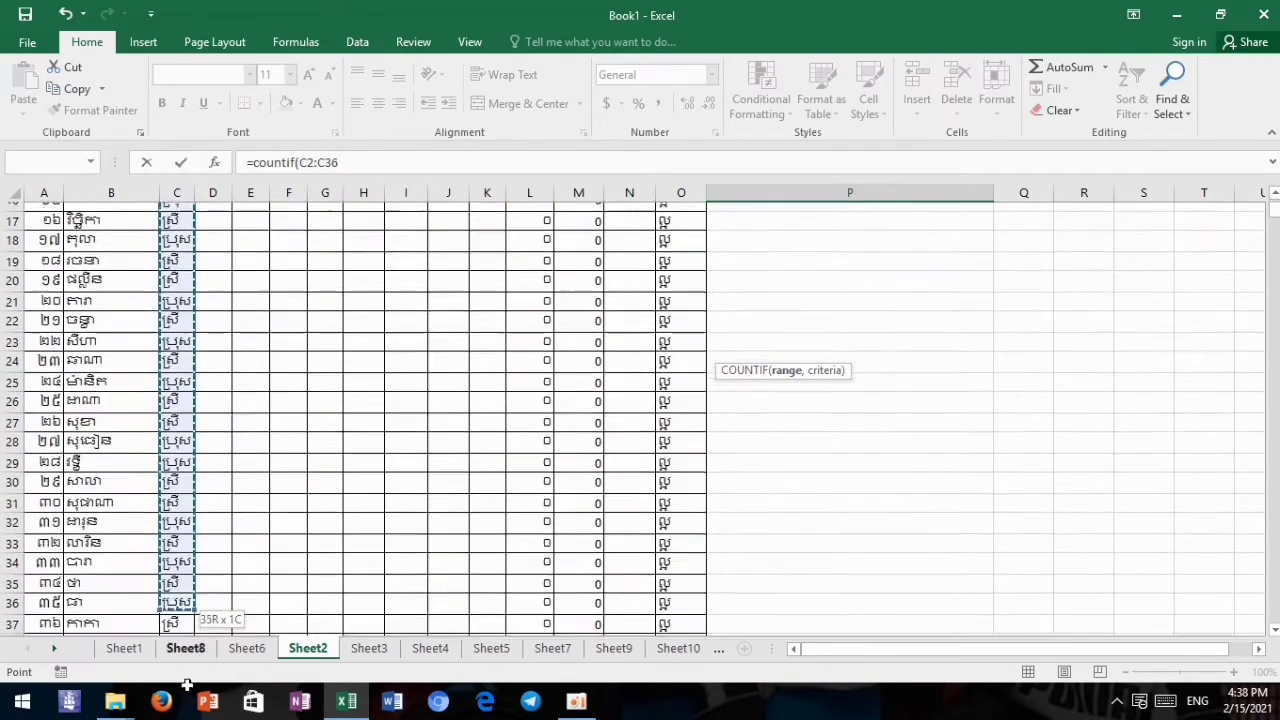
drag(187, 684, 178, 597)
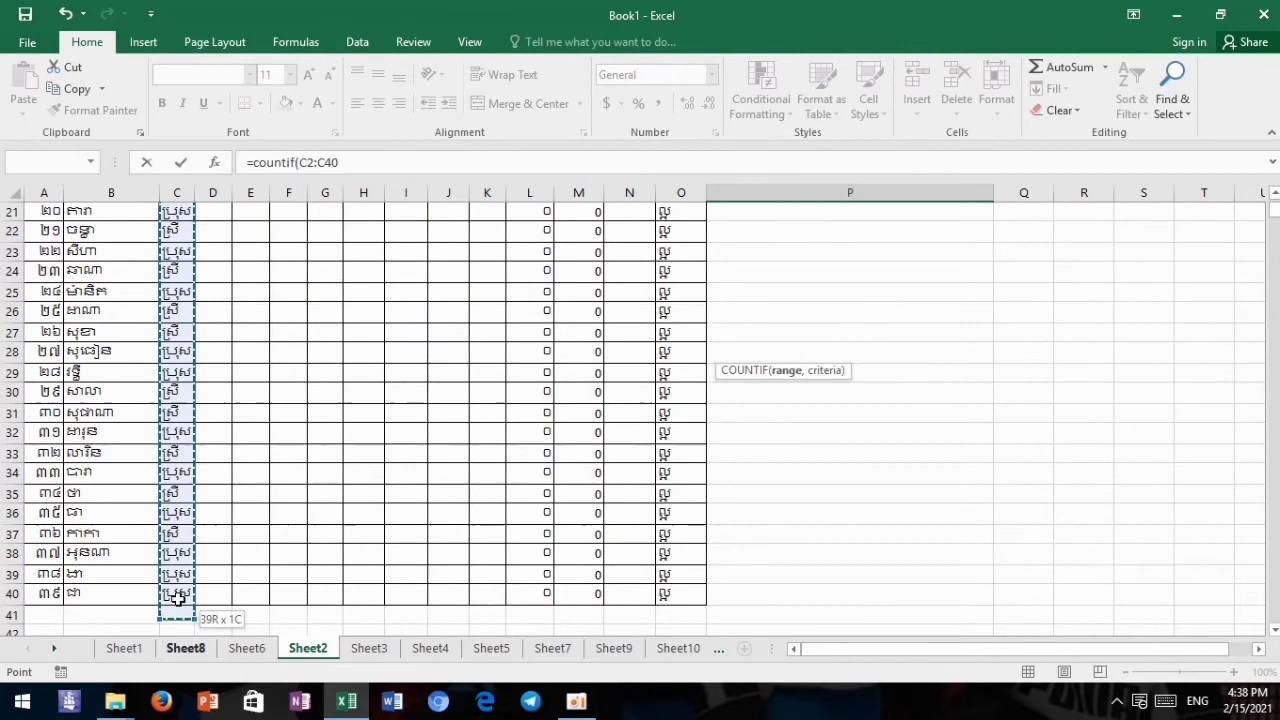
scroll(677, 508, up, 1)
scroll(679, 505, up, 6)
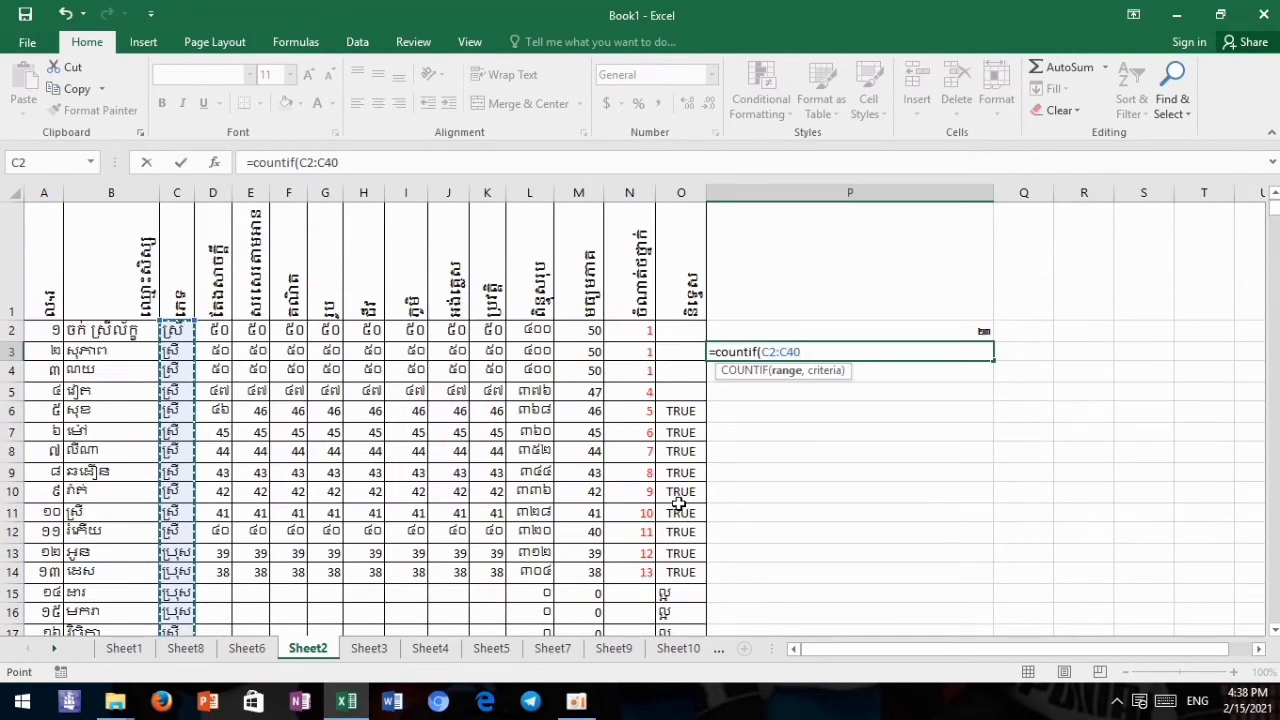
text(,)
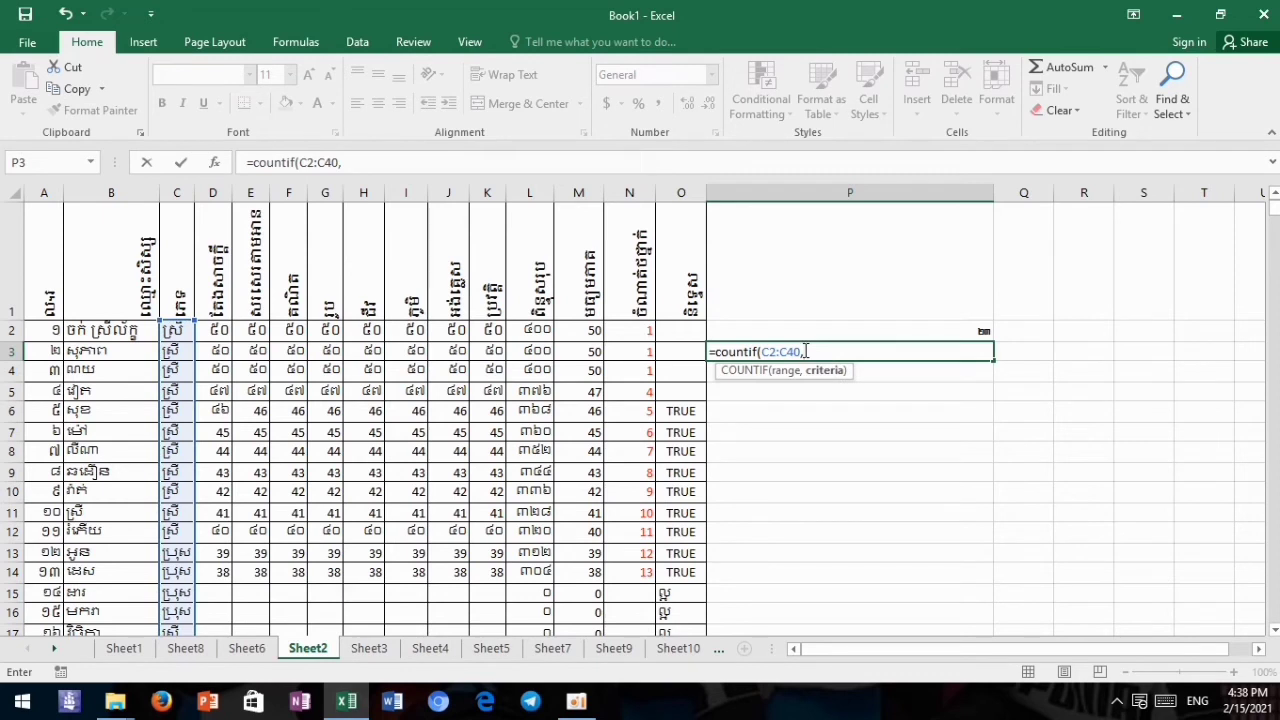
Add the Khmer male label "ប្រុស" as the criterion and enter the formula.
key(alt+shift)
text(ស)
text(្រ)
text(ុស)
key(alt+shift)
text())
key(Return)
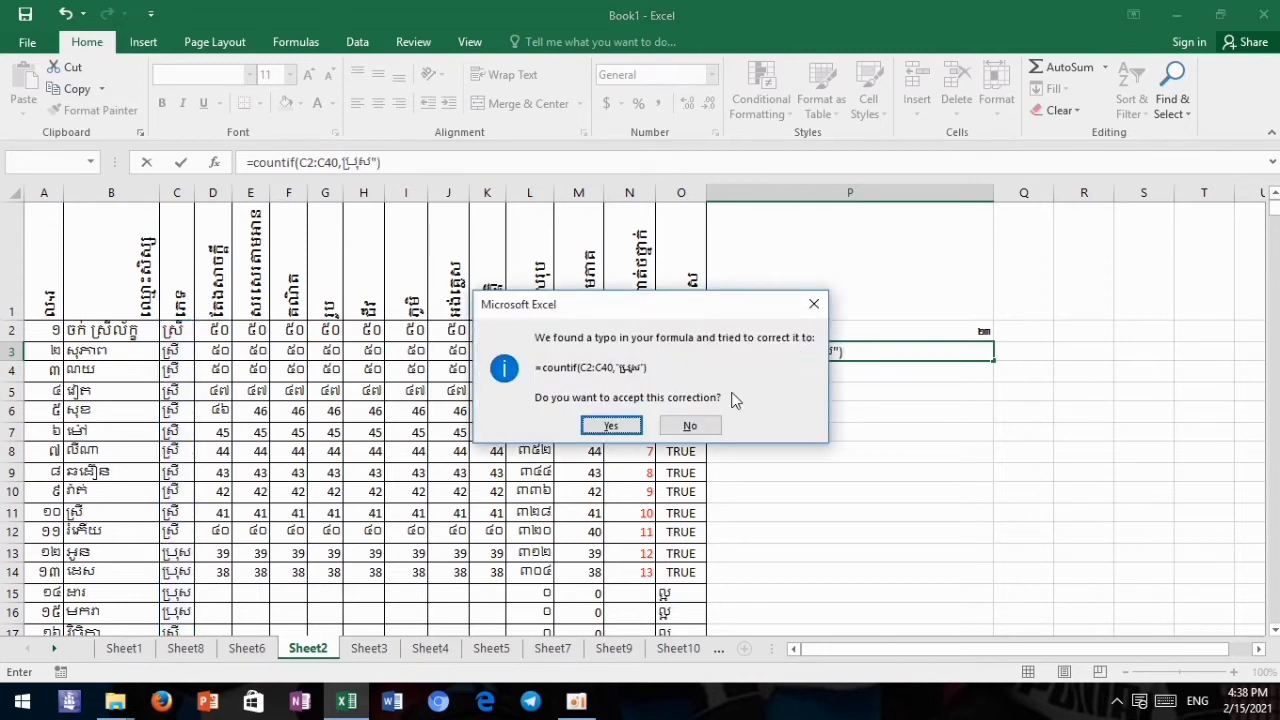
click(608, 428)
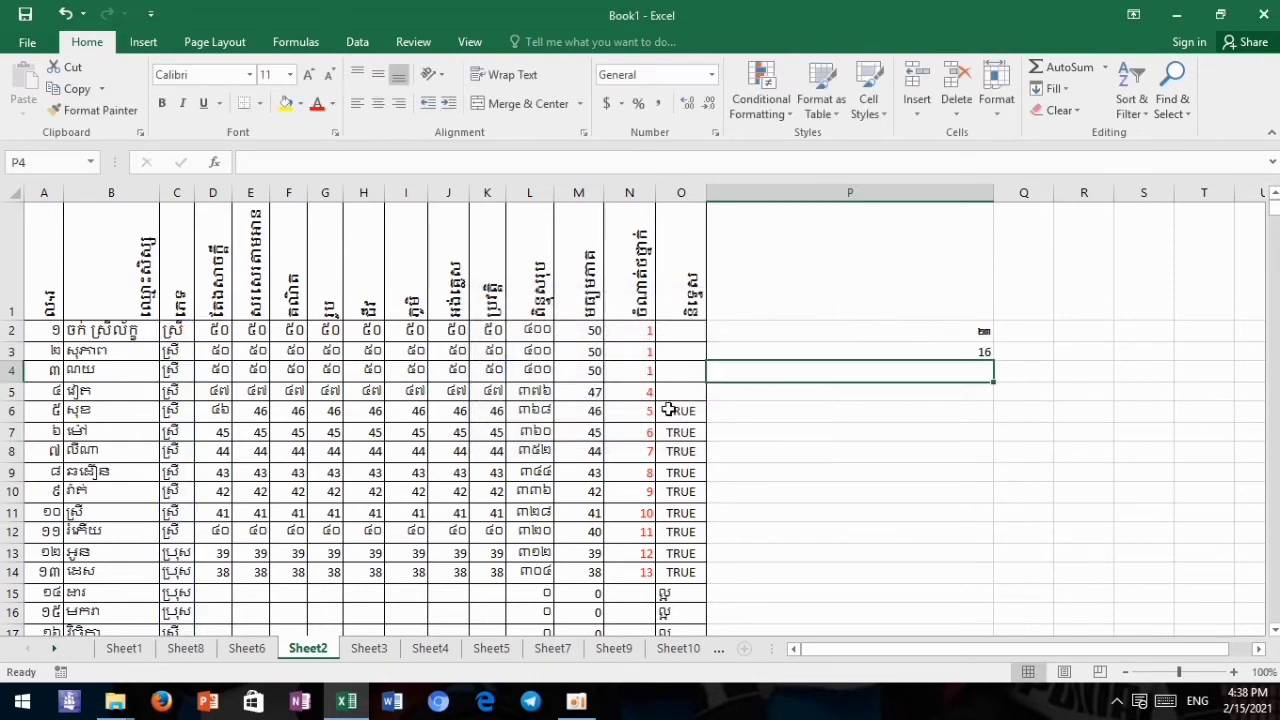
click(921, 350)
click(926, 338)
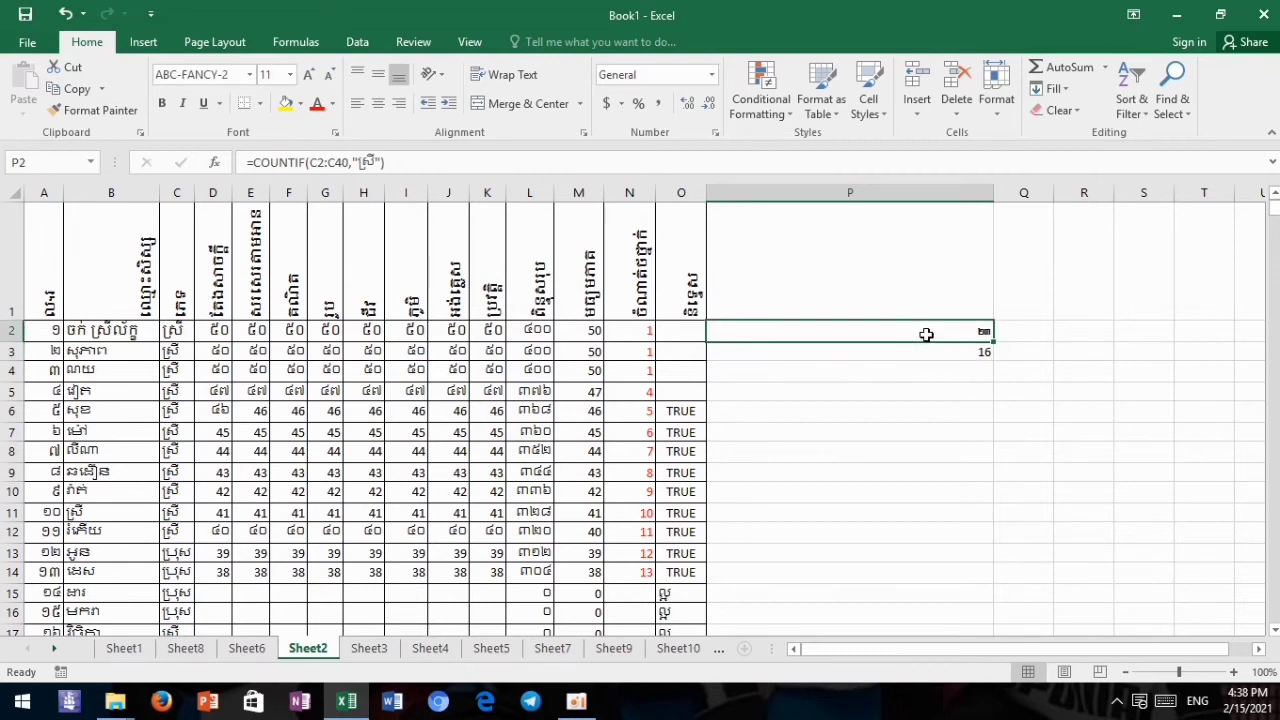
click(928, 347)
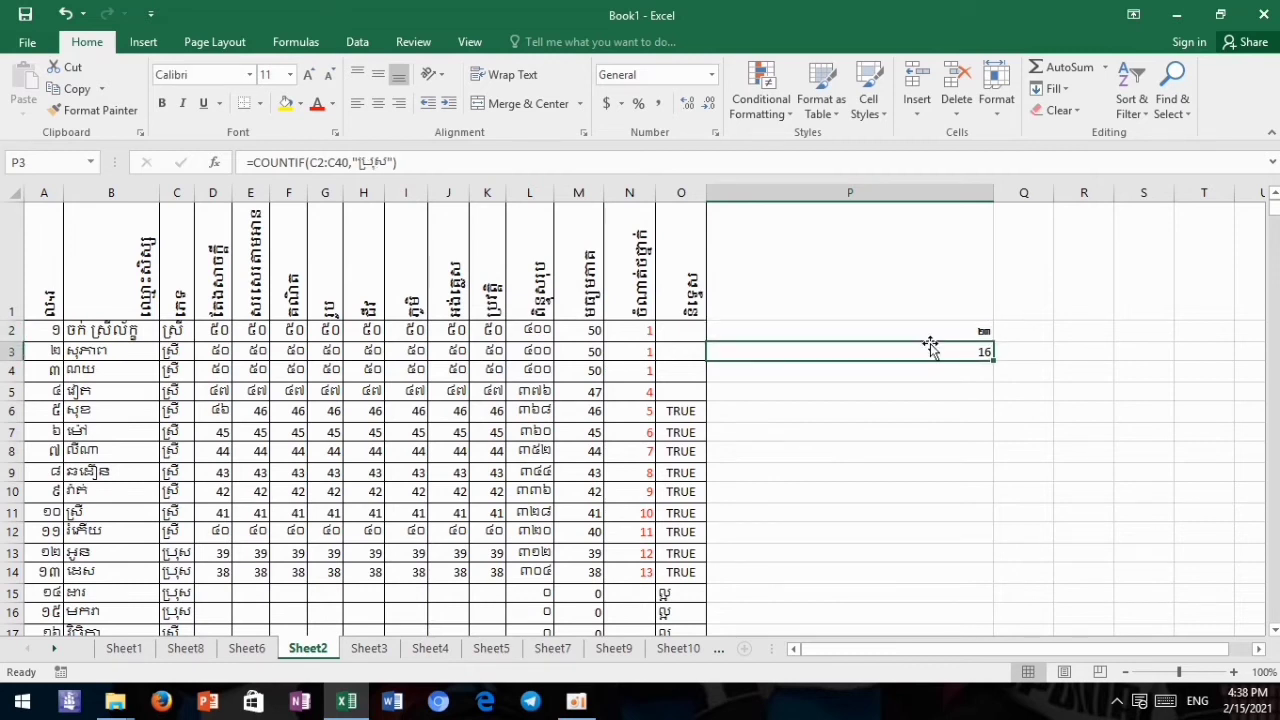
click(940, 331)
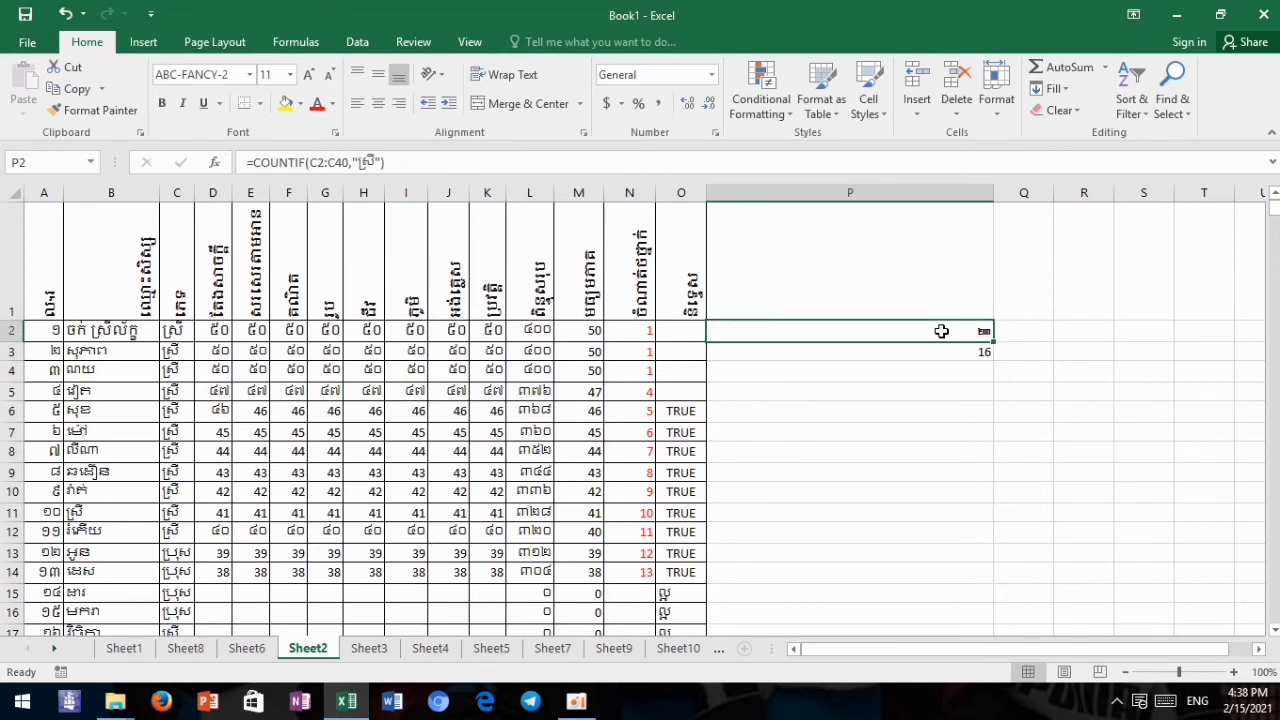
click(945, 350)
scroll(505, 522, down, 4)
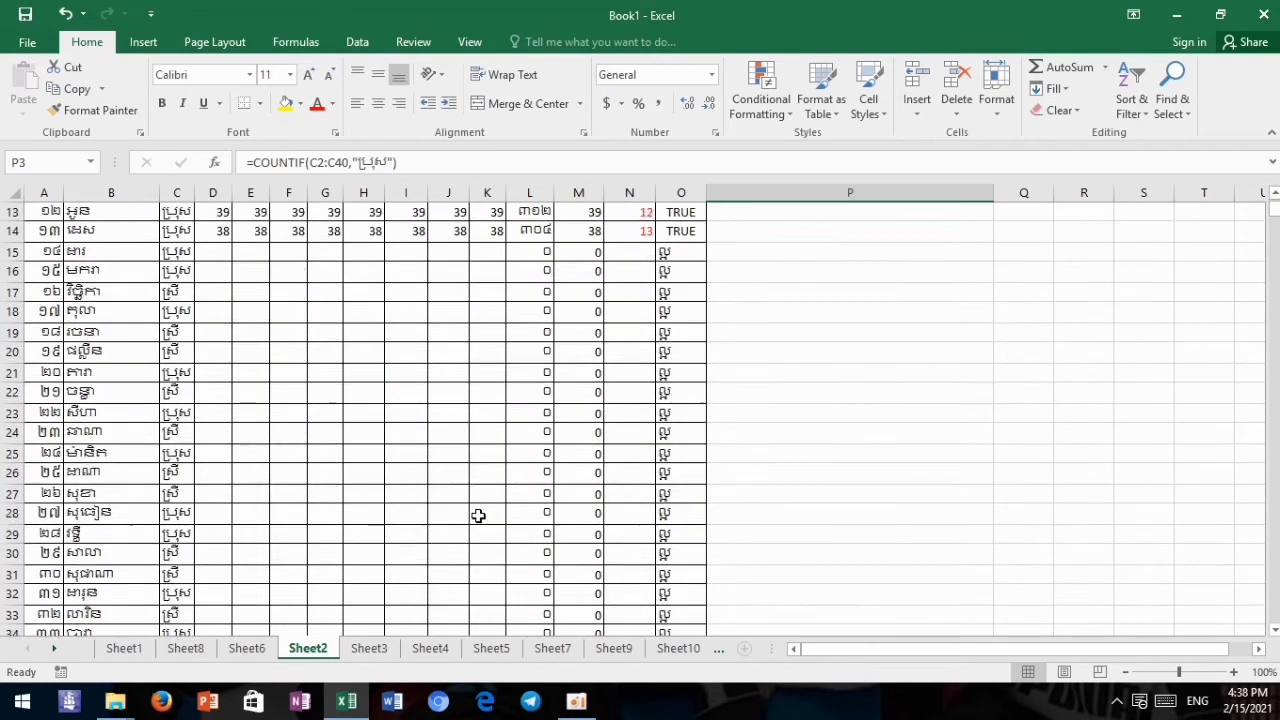
scroll(477, 517, down, 6)
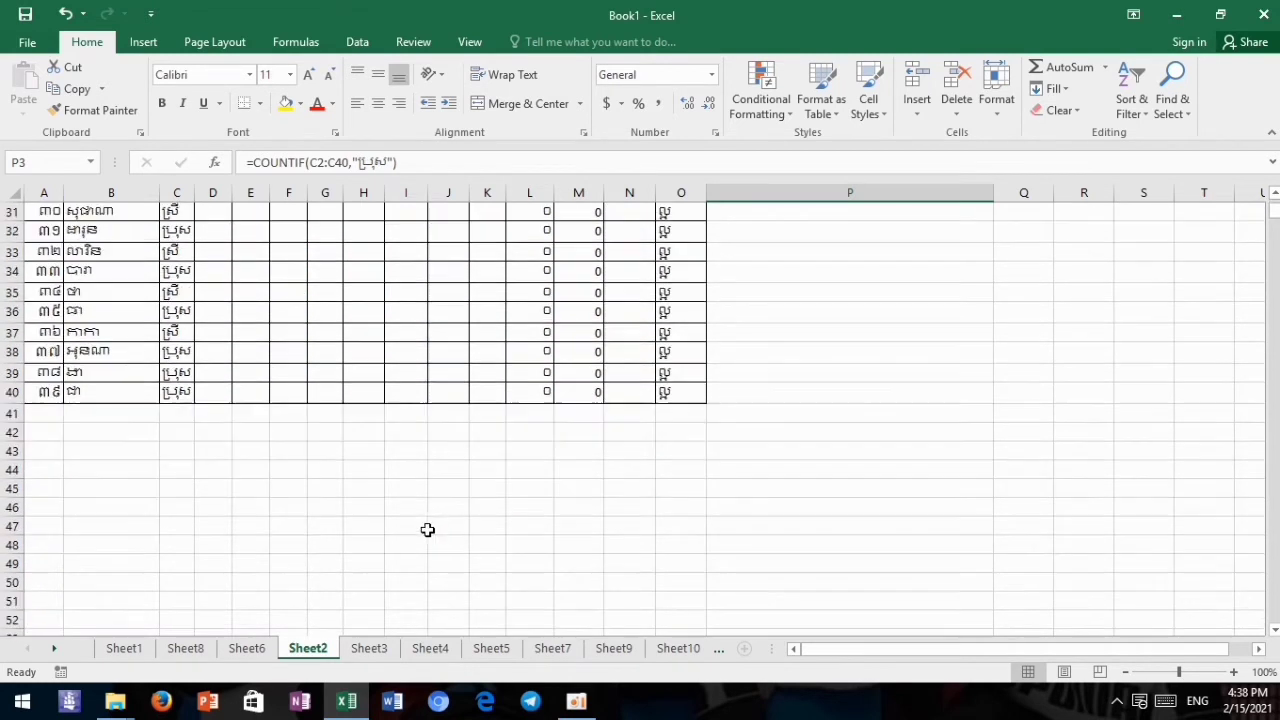
click(52, 395)
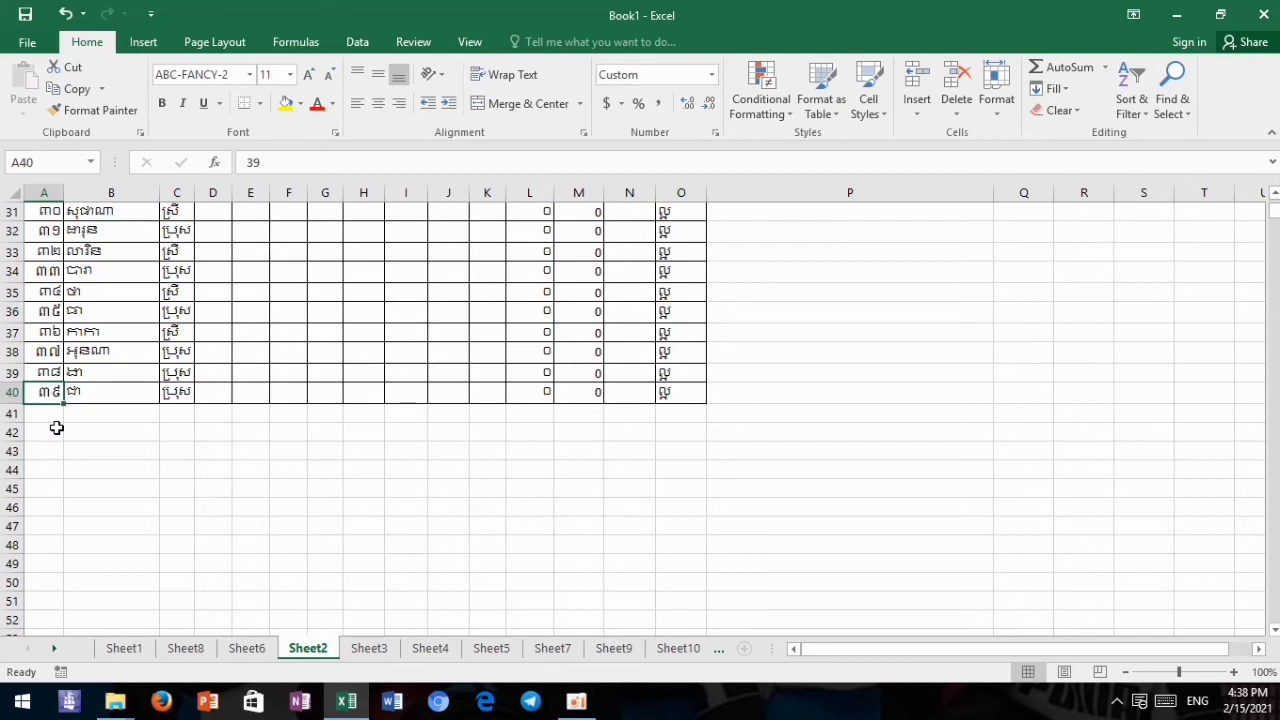
scroll(57, 428, up, 3)
scroll(733, 413, up, 6)
scroll(733, 413, up, 1)
click(943, 330)
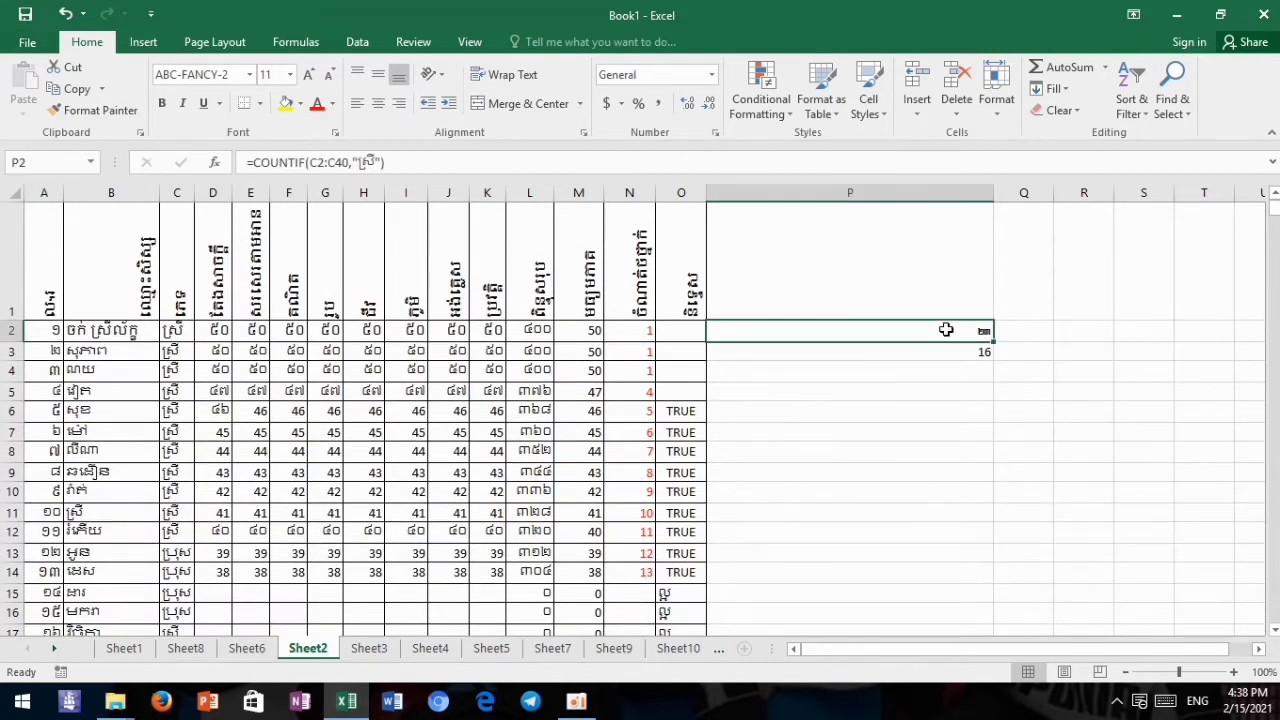
click(975, 352)
click(977, 338)
scroll(815, 365, down, 2)
scroll(813, 367, up, 2)
Change row 8's scores to 6 in E8, 7 in H8 and 43 in K8.
click(751, 414)
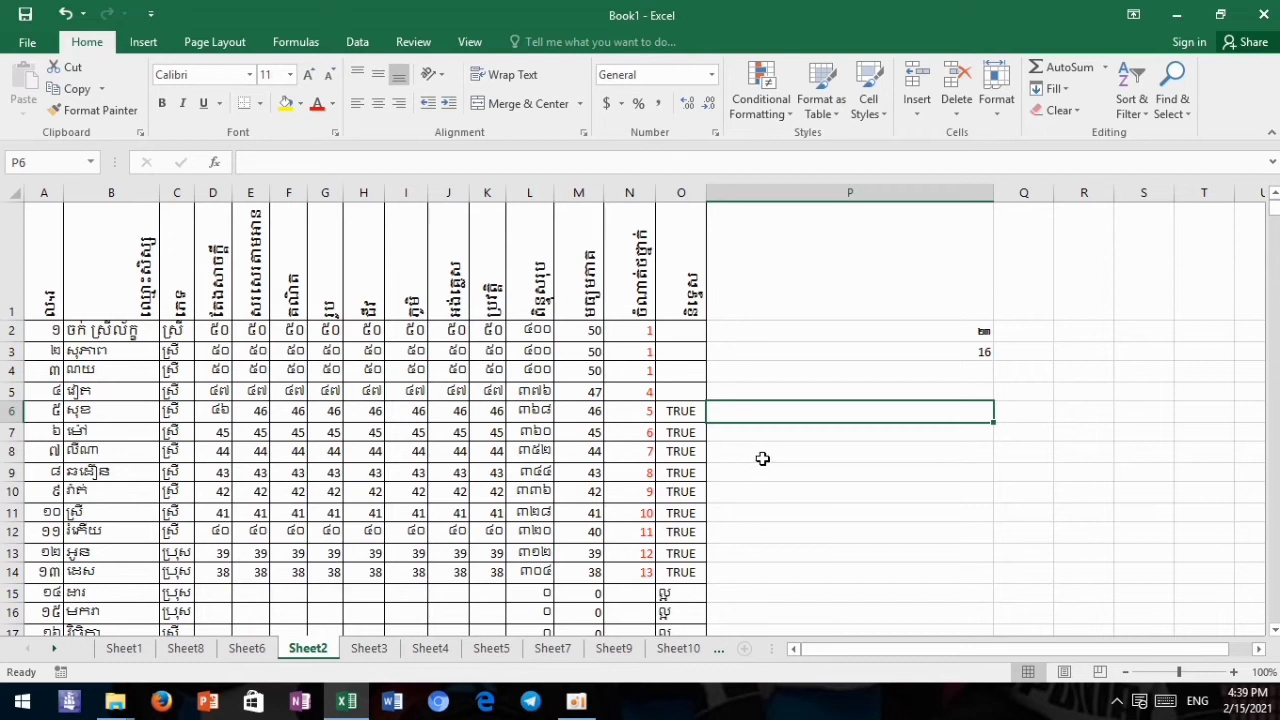
click(266, 453)
text(6)
click(376, 453)
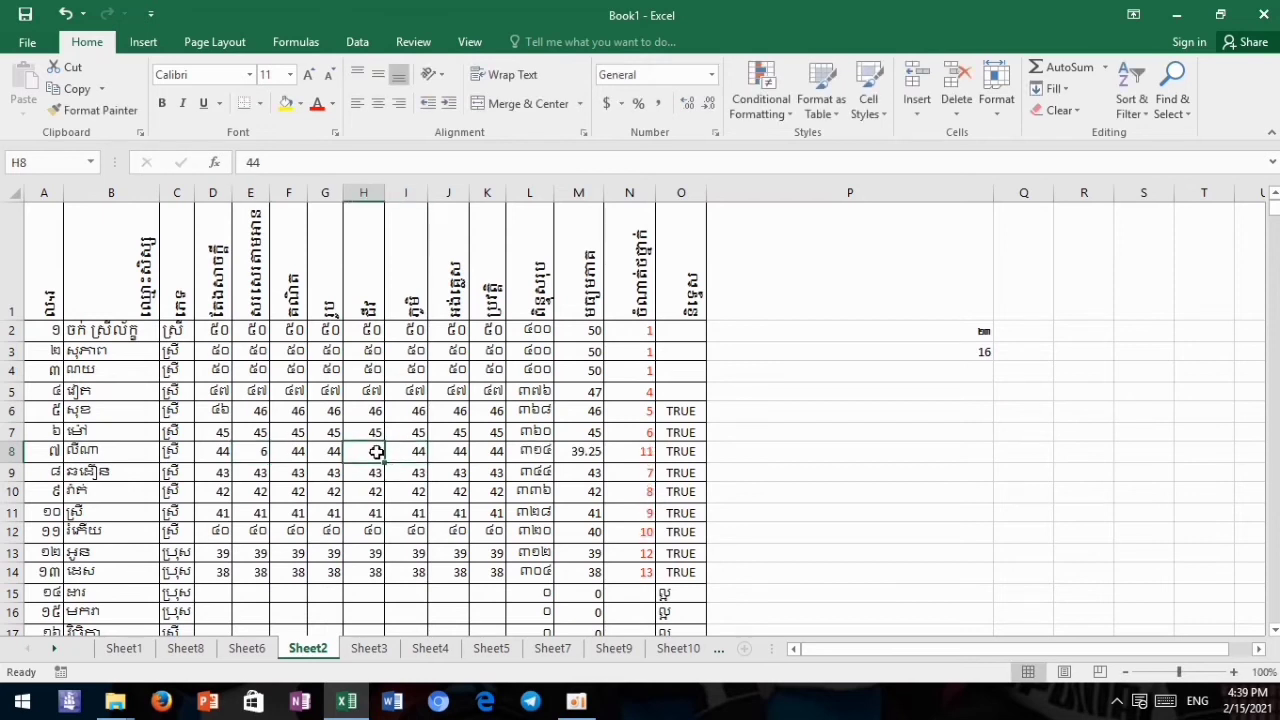
text(7)
click(607, 456)
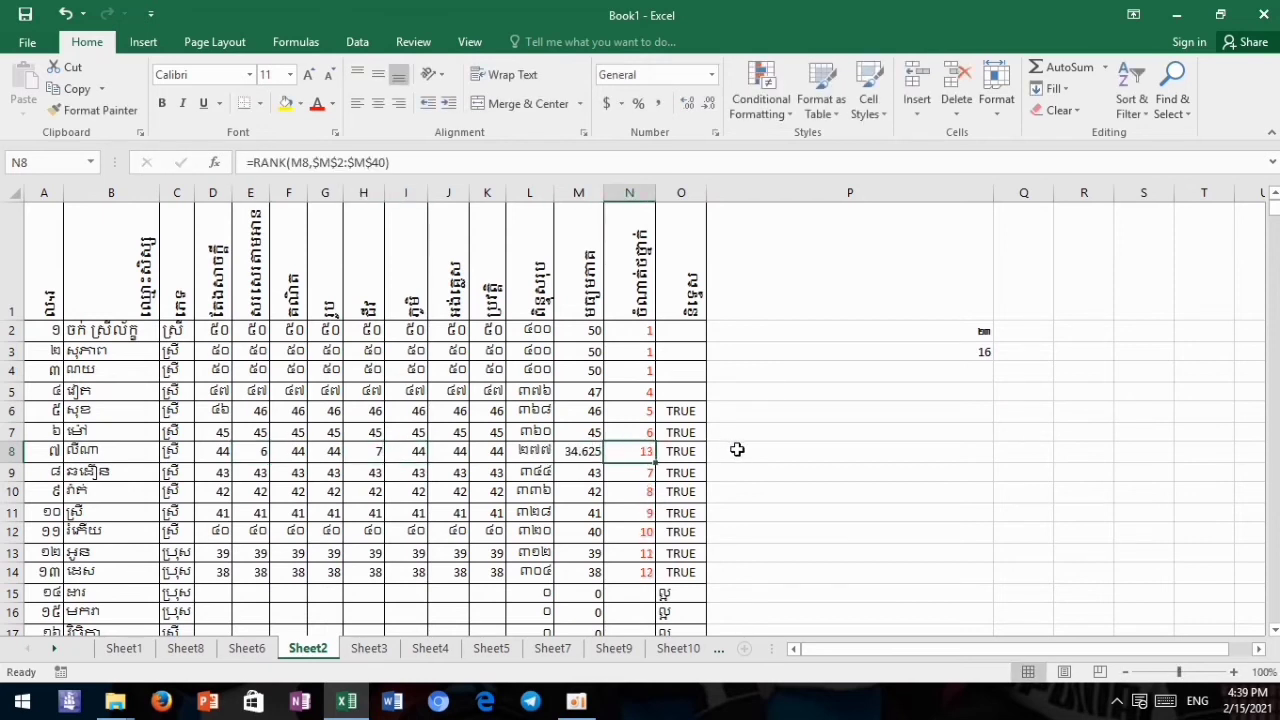
click(740, 455)
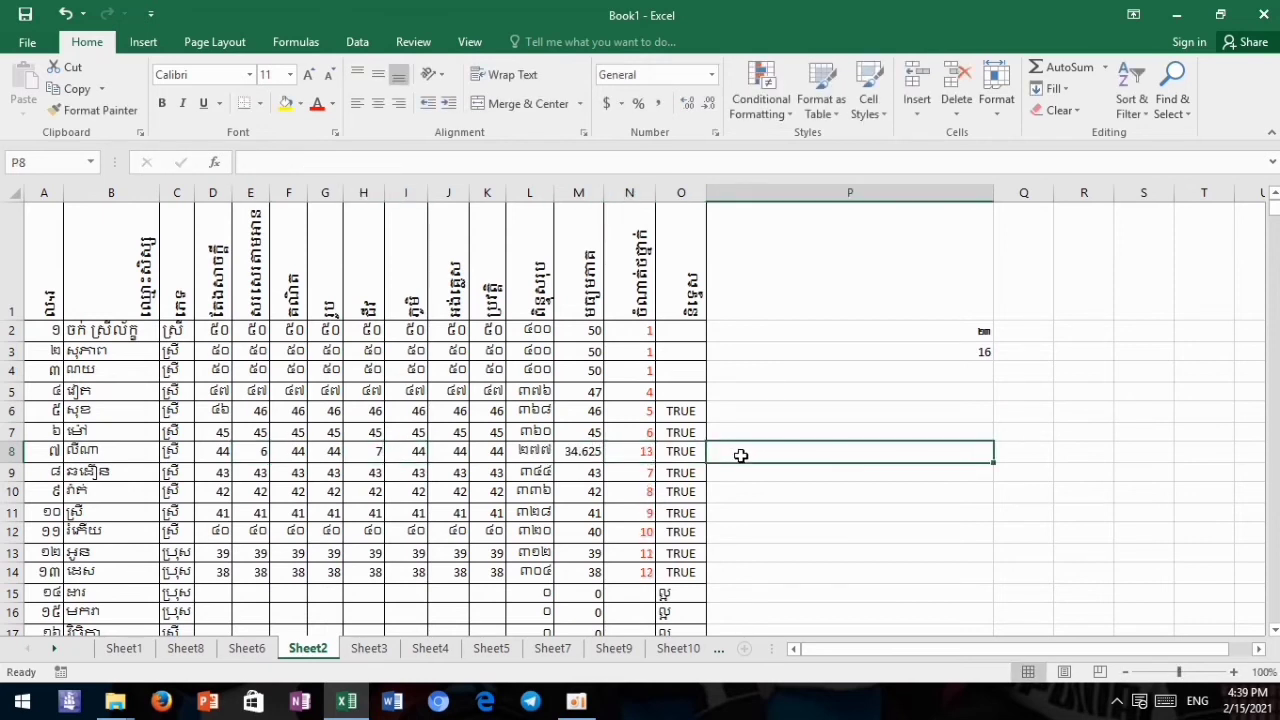
click(486, 455)
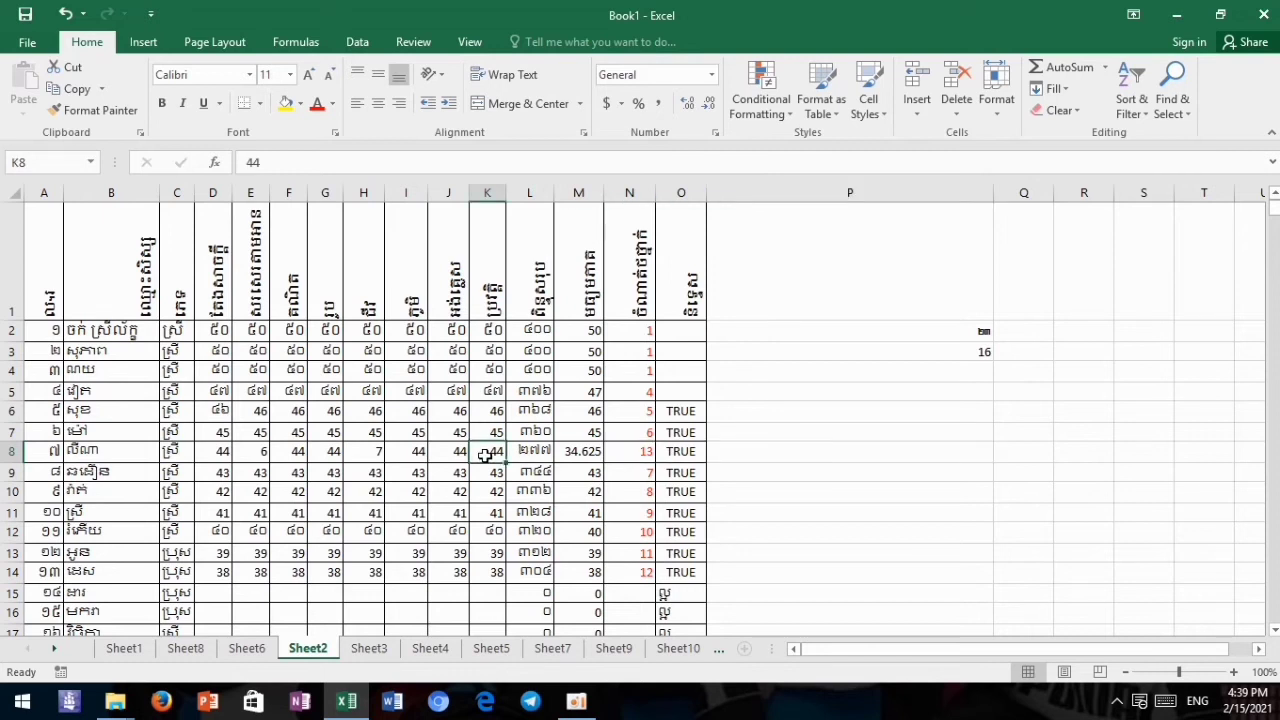
text(43)
click(762, 468)
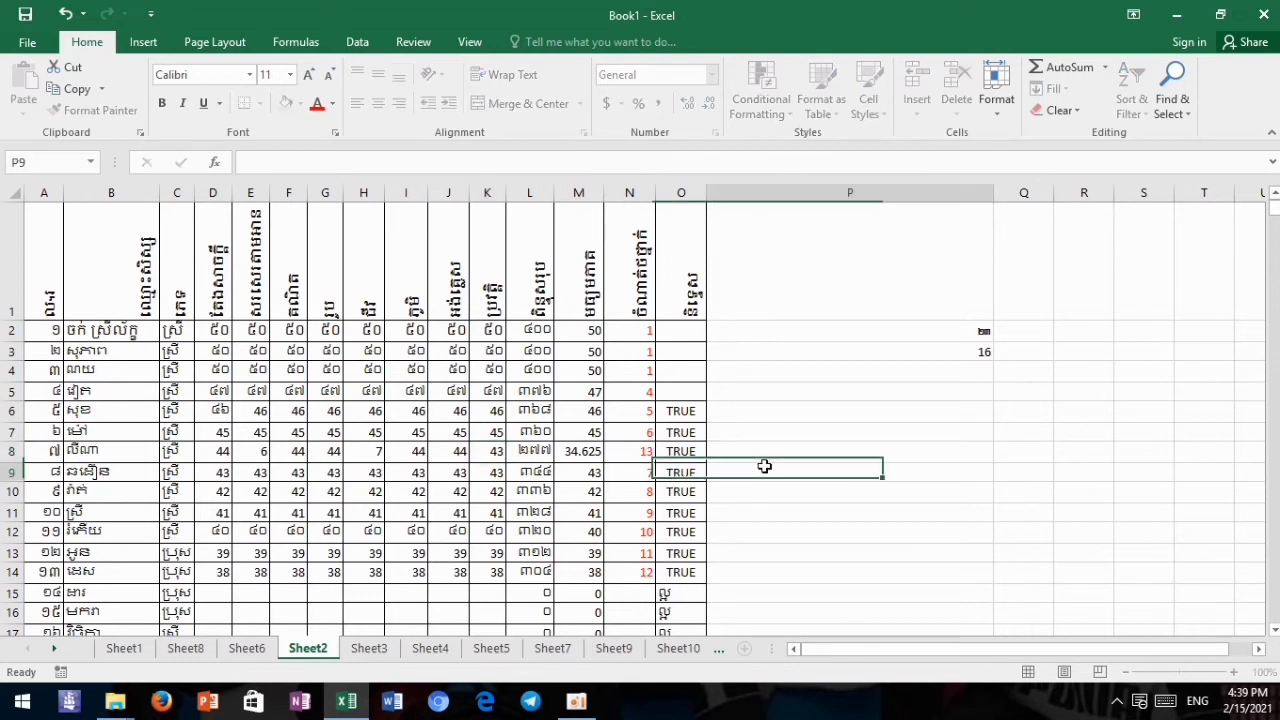
click(762, 455)
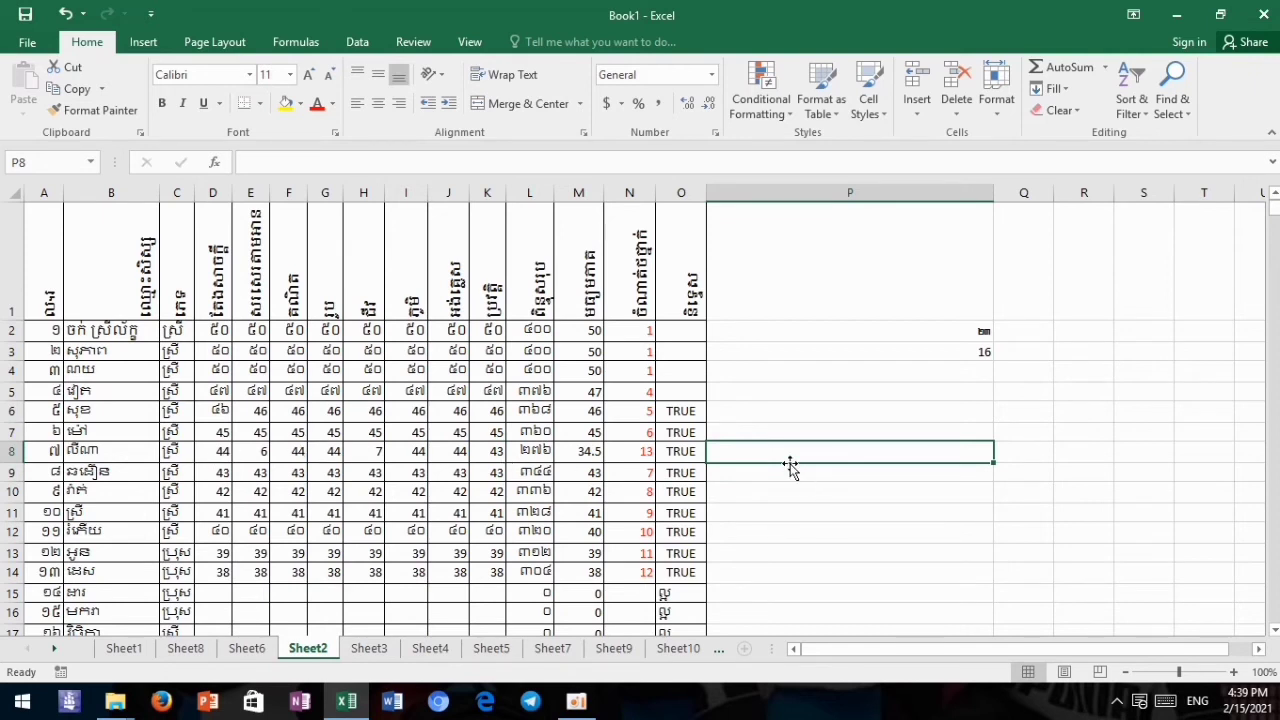
Enter =COUNTIF(D8:K8,"44") in P8, which shows 5.
text(=)
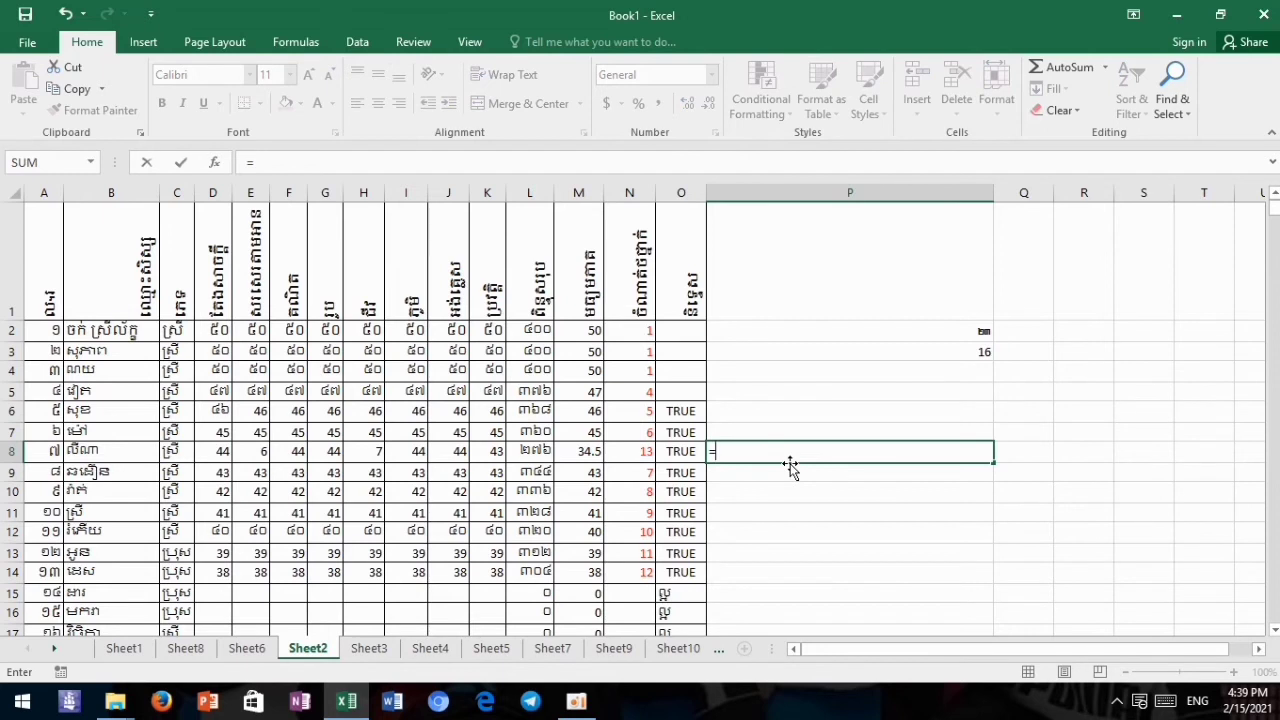
text(cou)
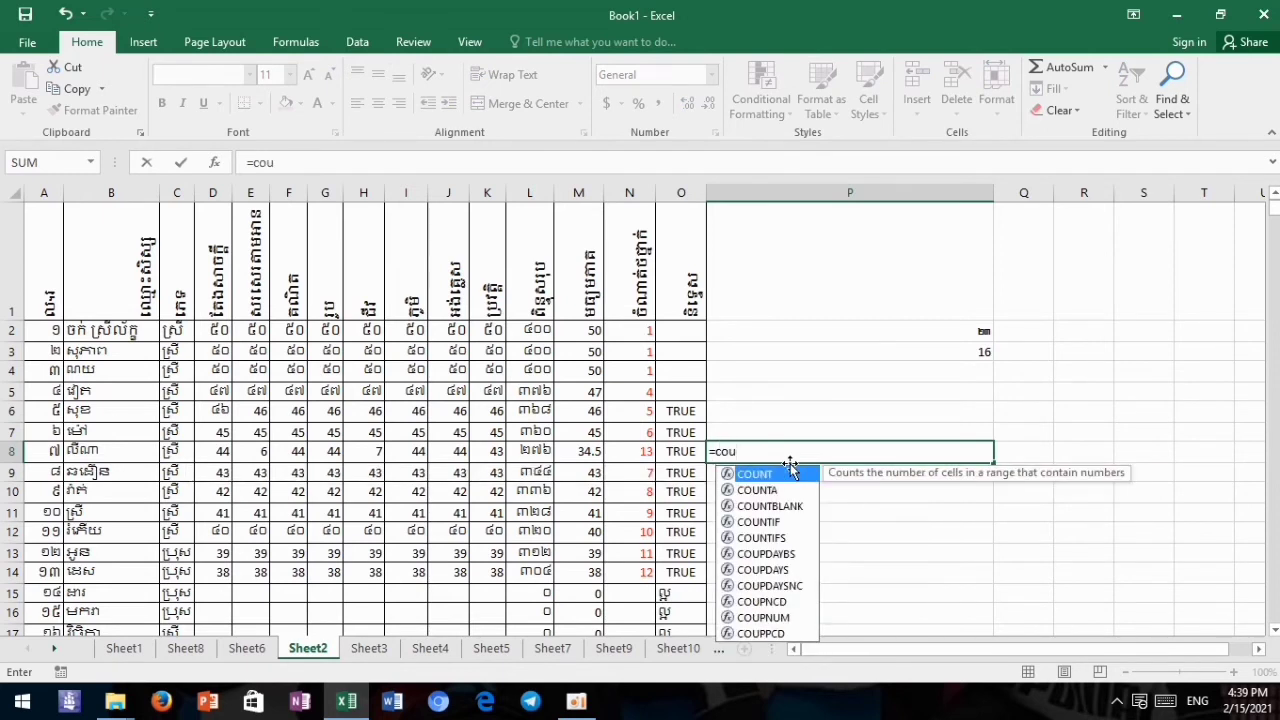
text(t)
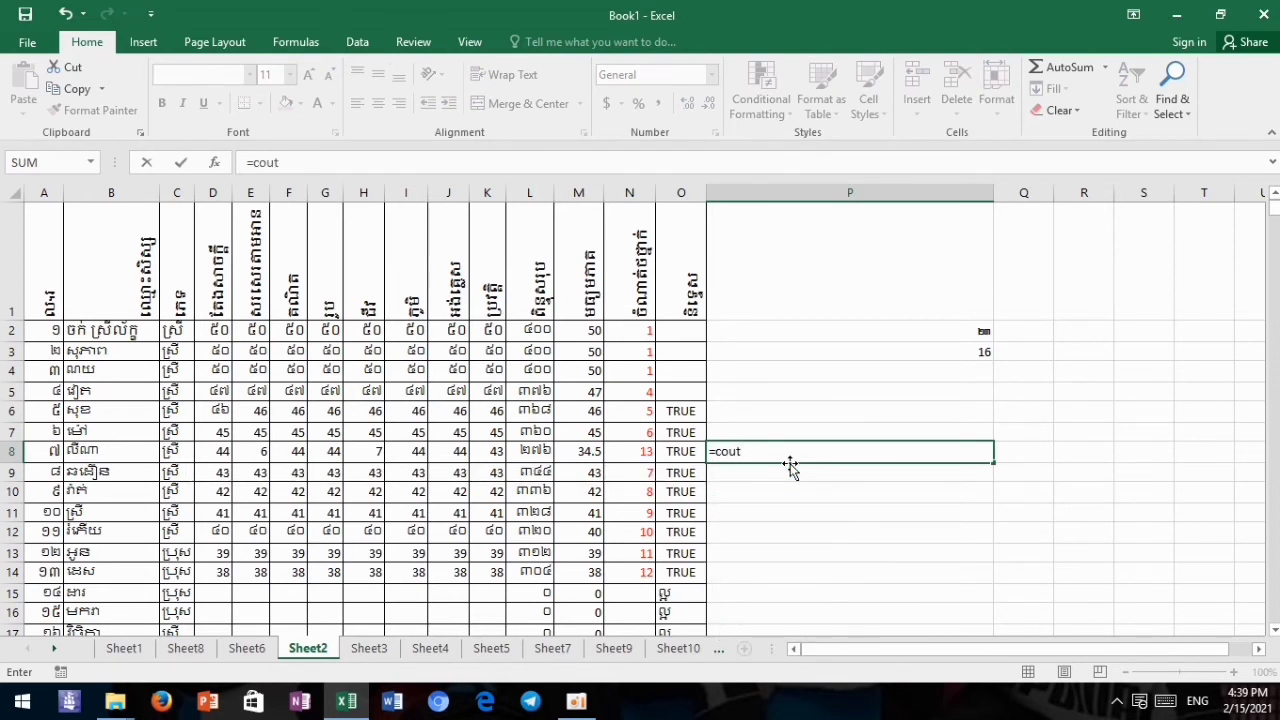
key(BackSpace)
text(n)
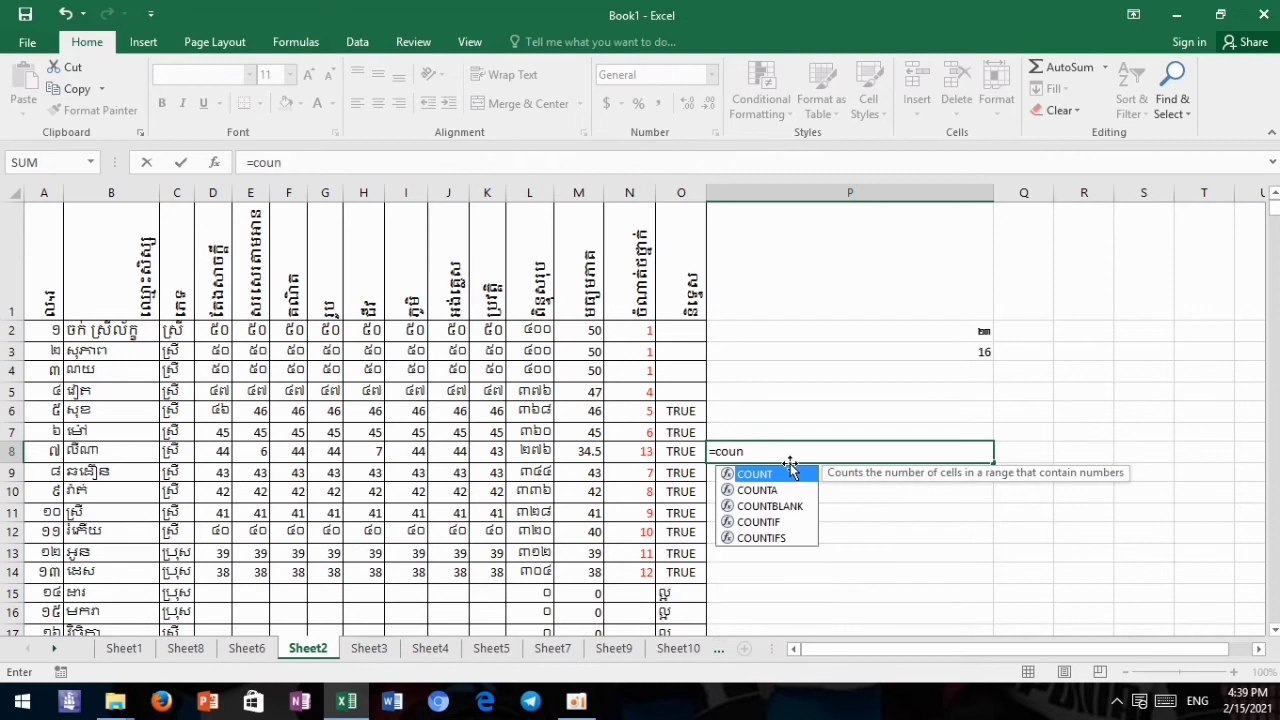
text(tif)
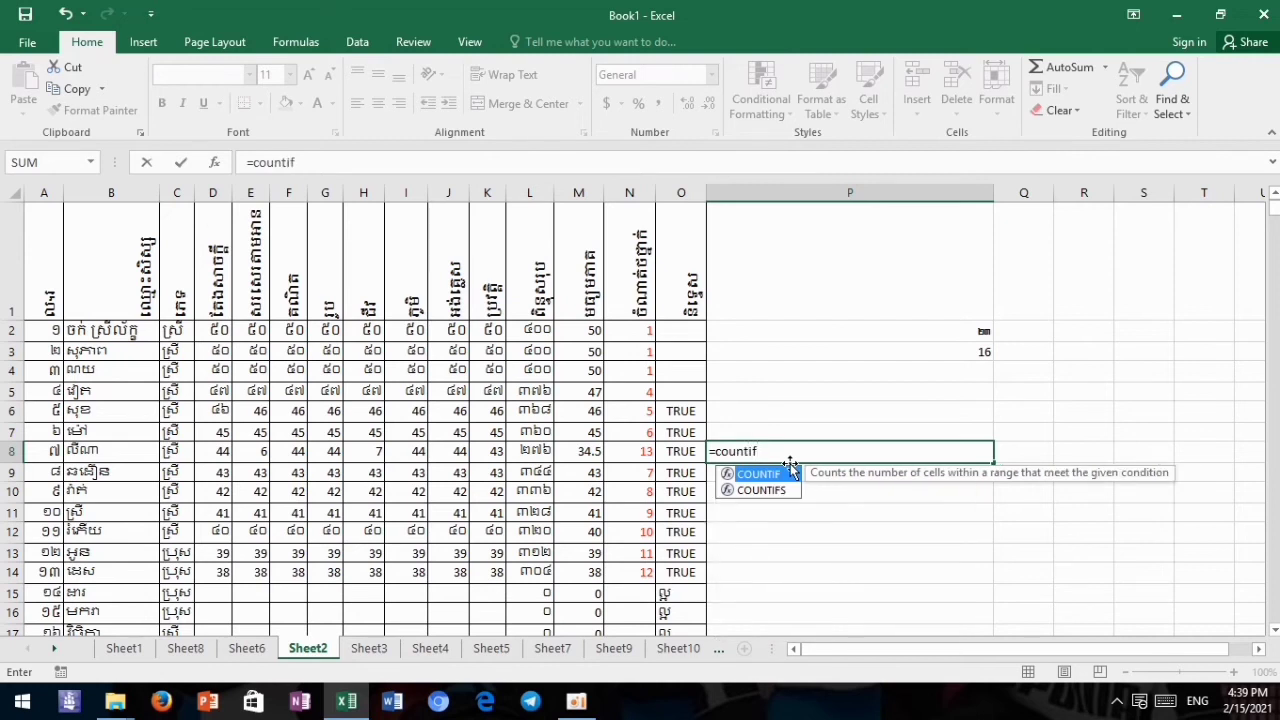
text(()
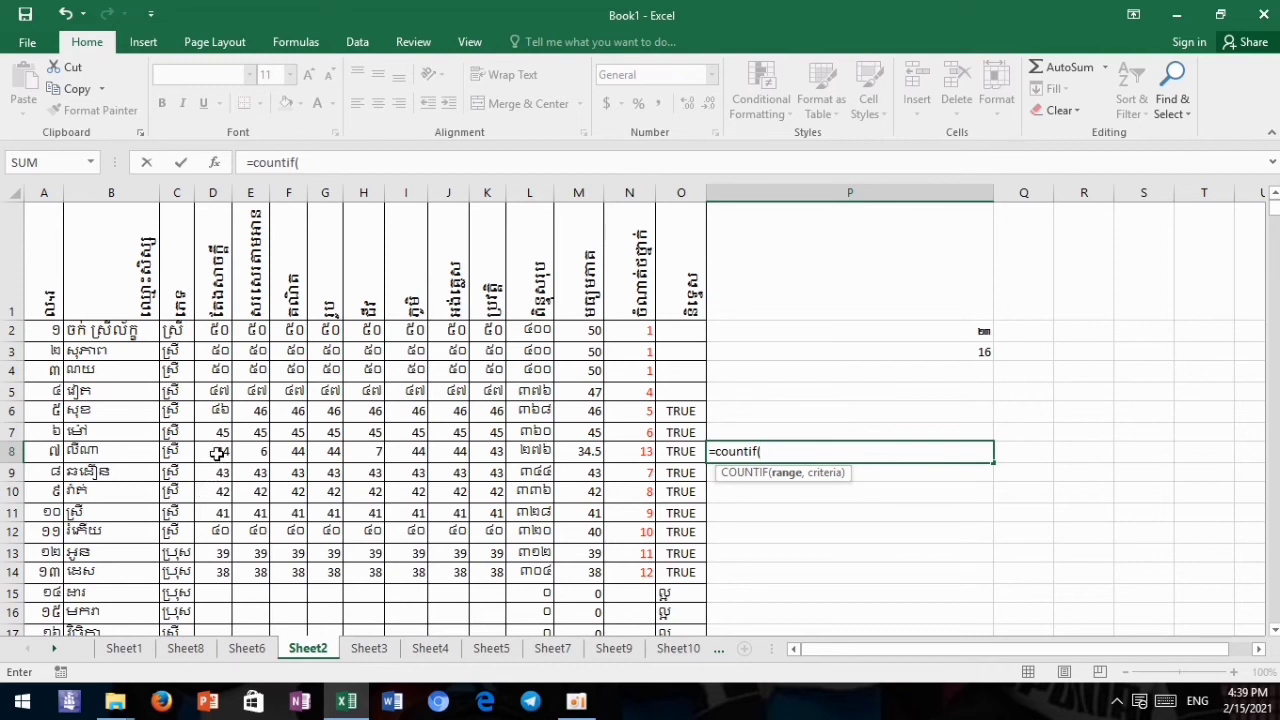
drag(216, 453, 480, 452)
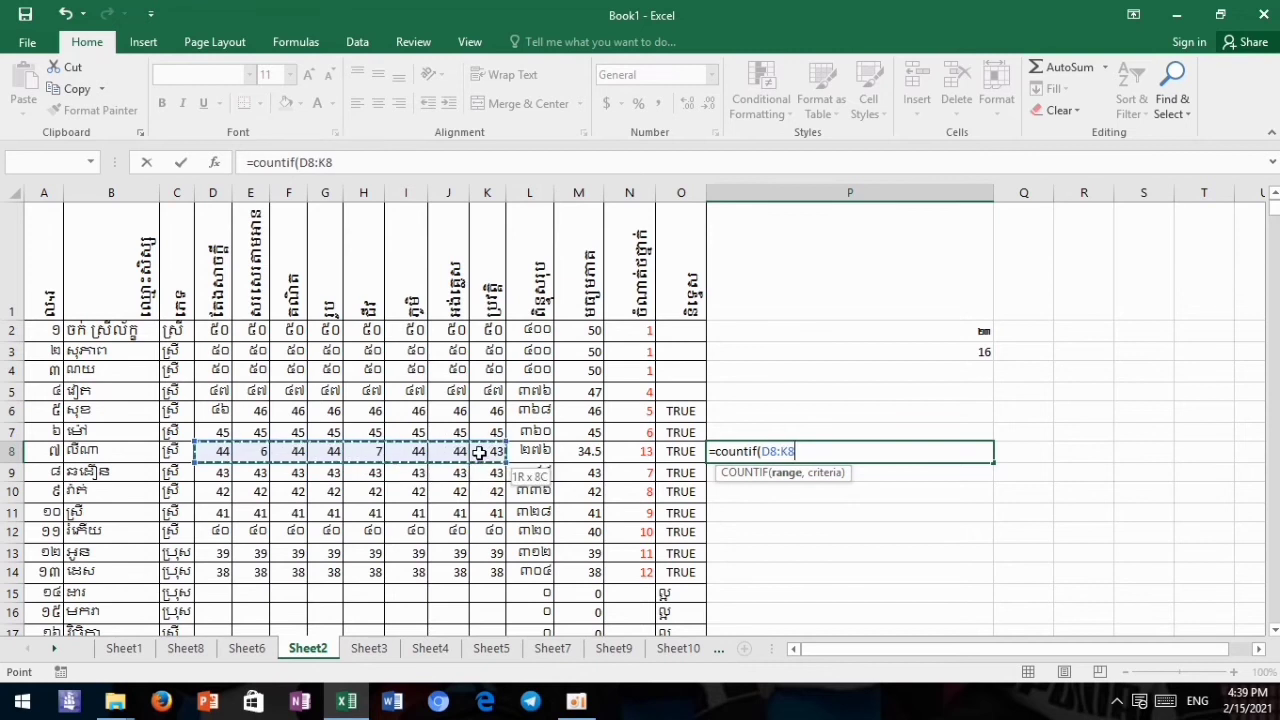
text(,)
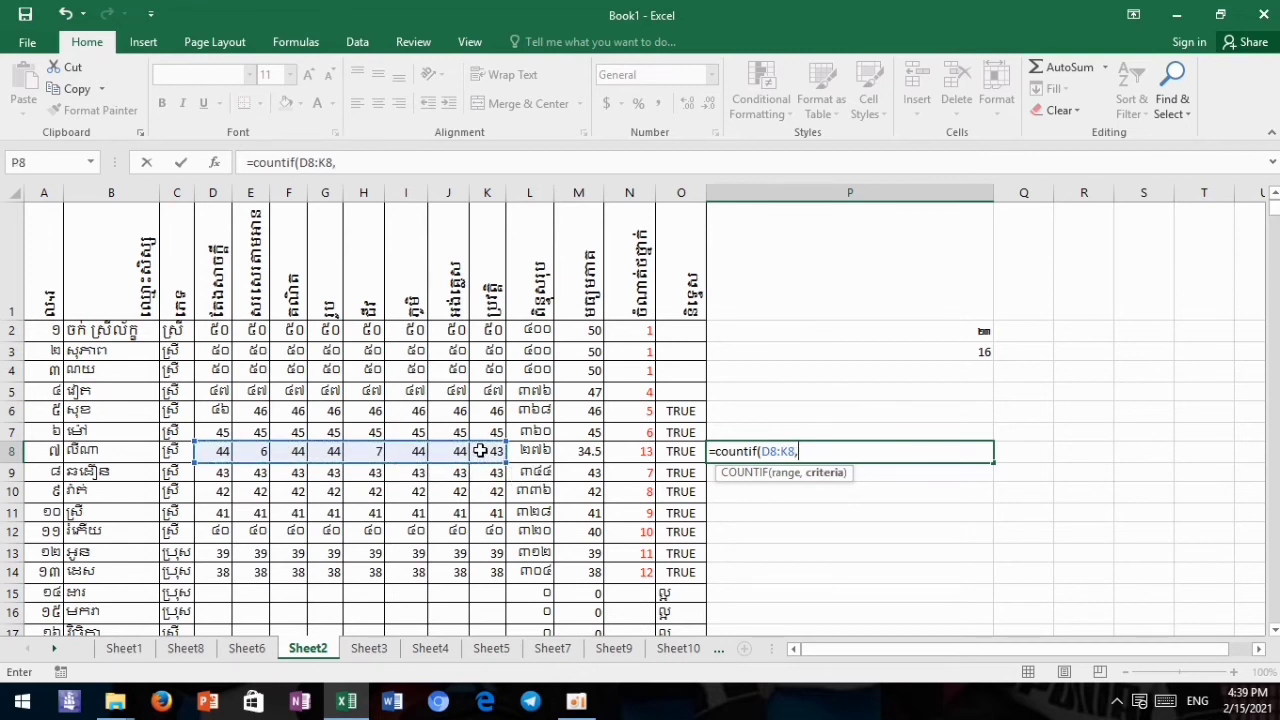
key(shift+space)
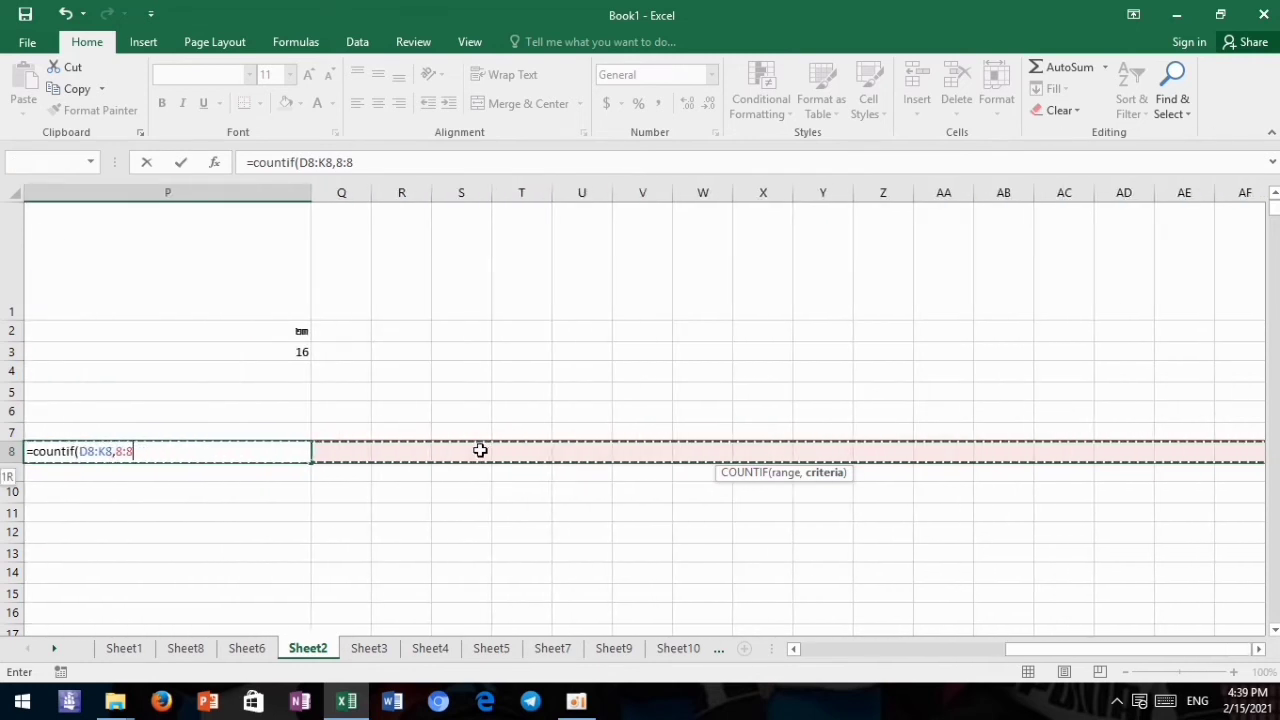
click(188, 455)
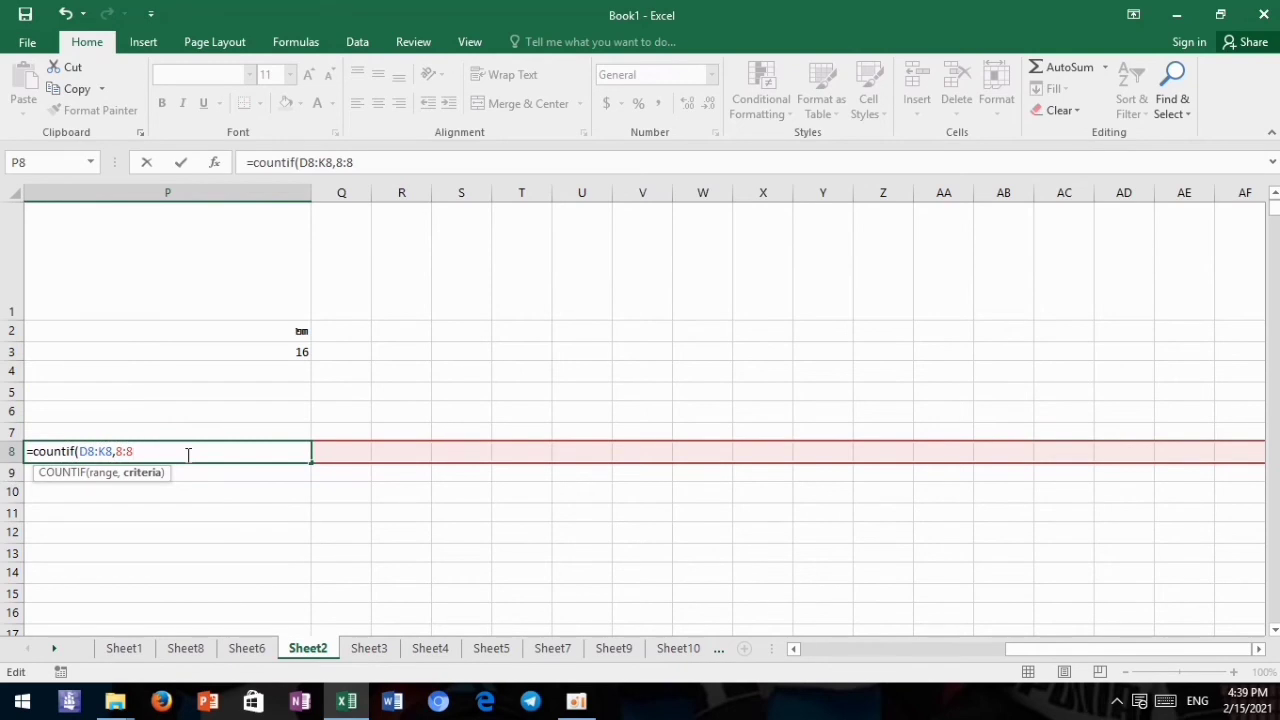
key(BackSpace)
key(BackSpace)
key(BackSpace)
text("44)
drag(1060, 649, 850, 649)
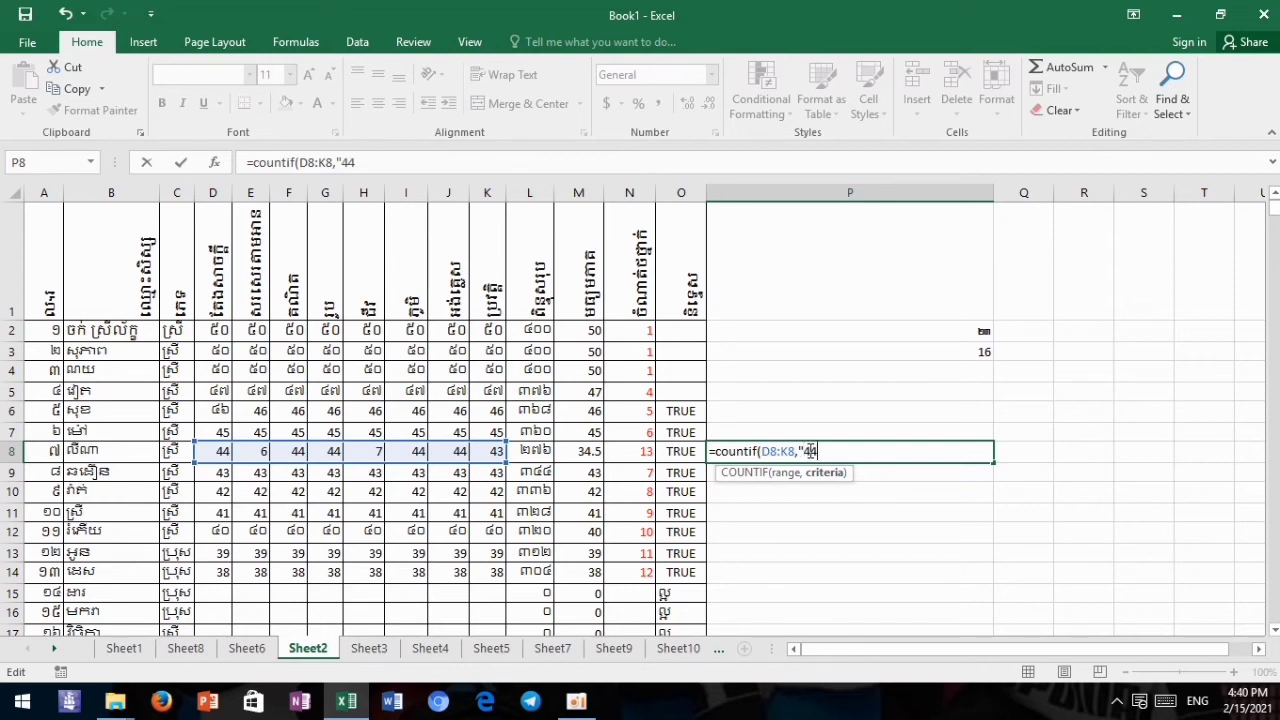
text(")
key(Return)
click(870, 450)
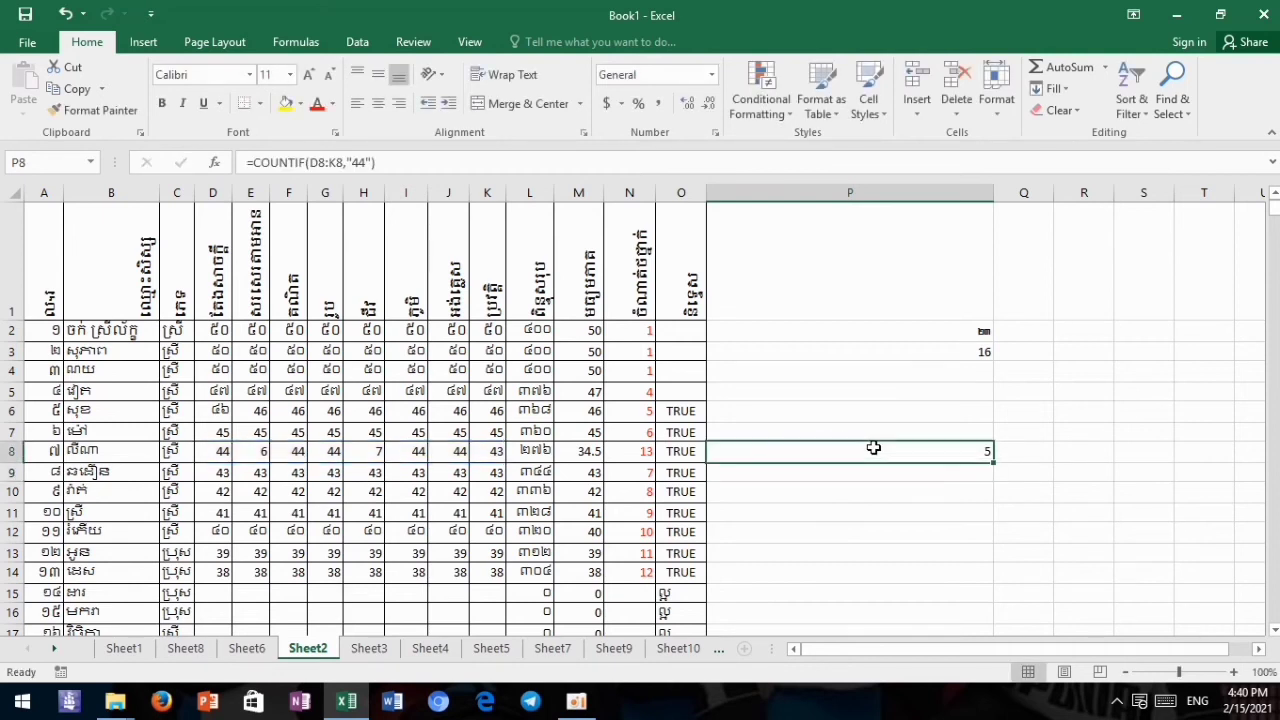
click(225, 452)
click(290, 452)
click(329, 453)
click(412, 454)
click(462, 452)
click(924, 451)
scroll(581, 369, down, 2)
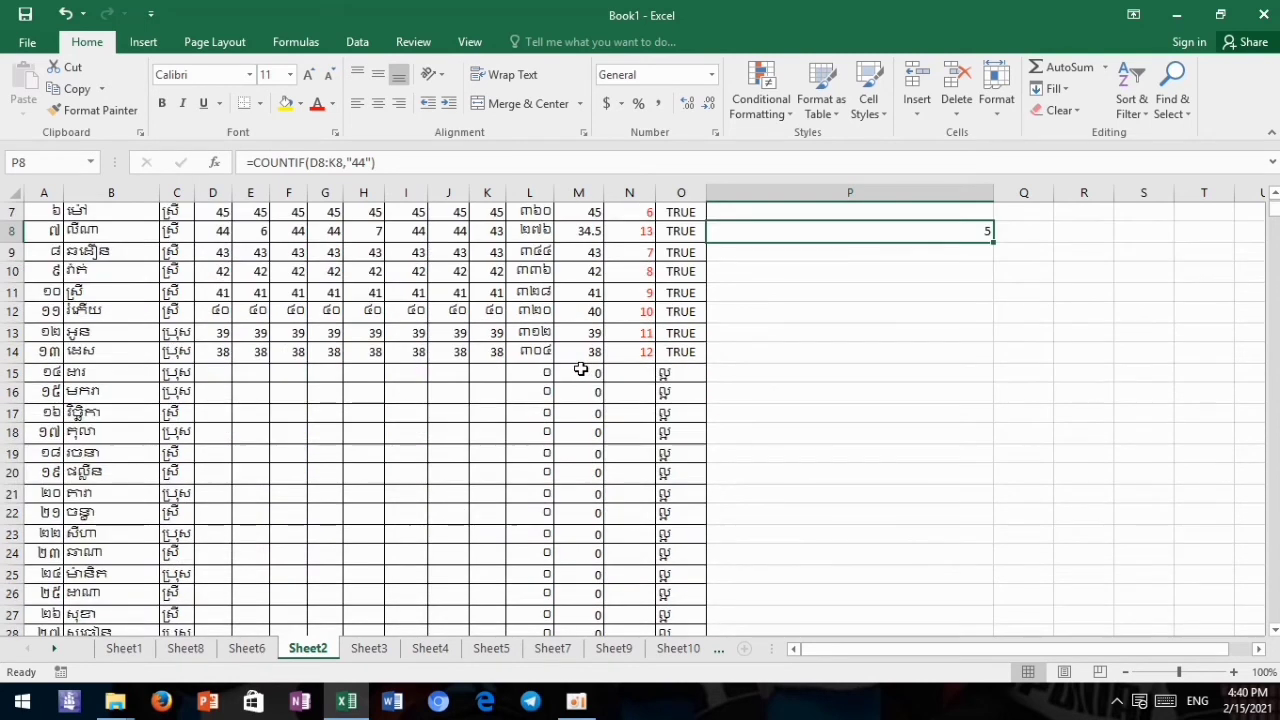
scroll(581, 369, up, 2)
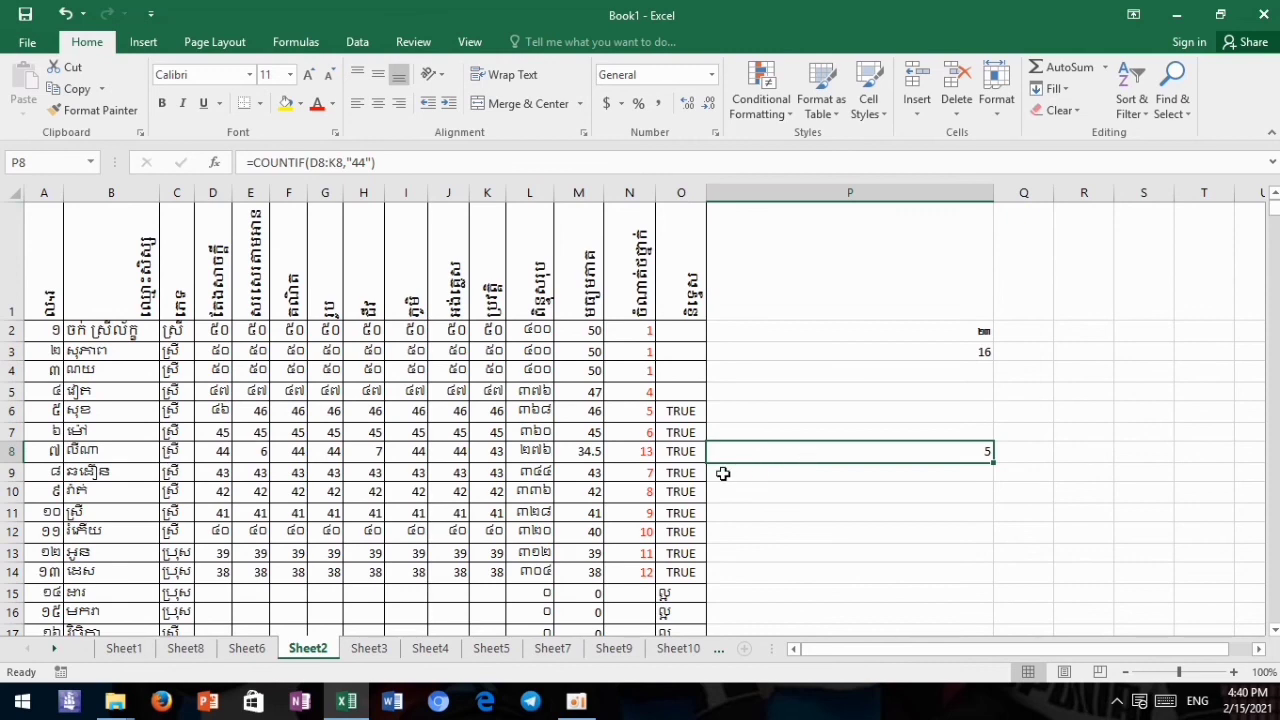
scroll(688, 467, down, 2)
scroll(688, 467, down, 2)
scroll(691, 468, down, 1)
scroll(691, 468, down, 1)
scroll(691, 468, down, 2)
scroll(691, 468, up, 2)
scroll(691, 468, up, 4)
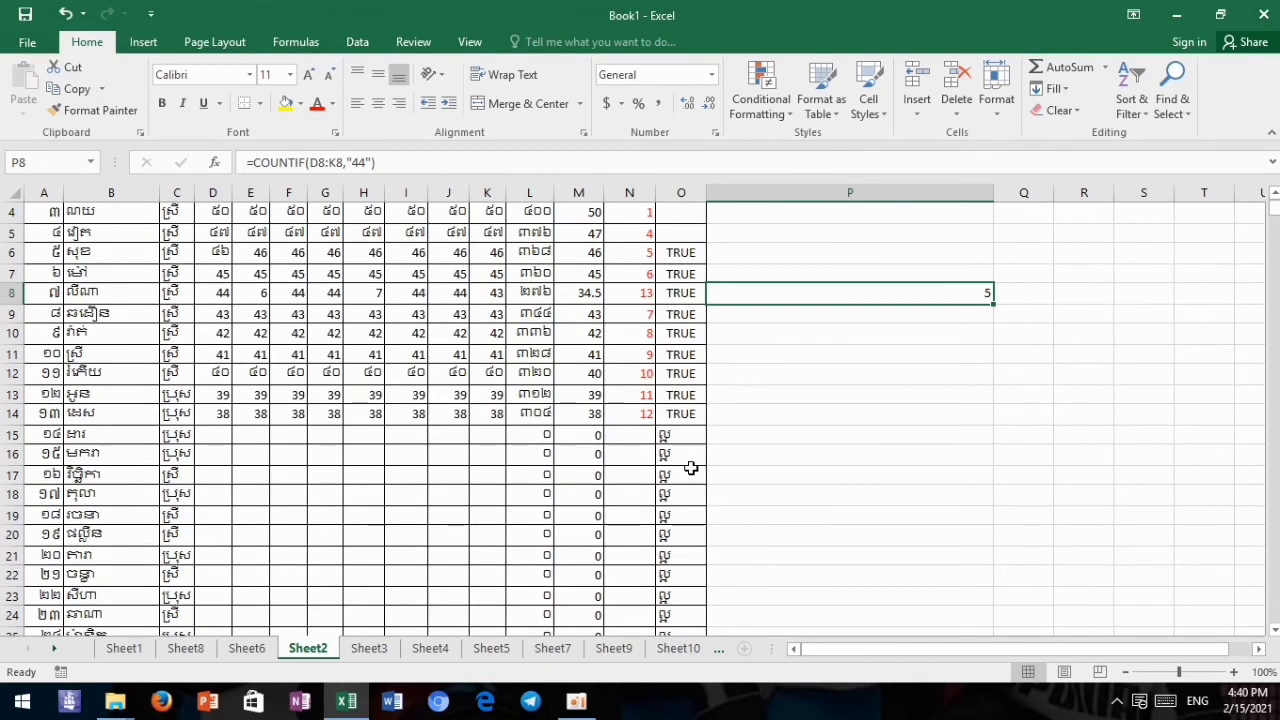
scroll(691, 468, up, 1)
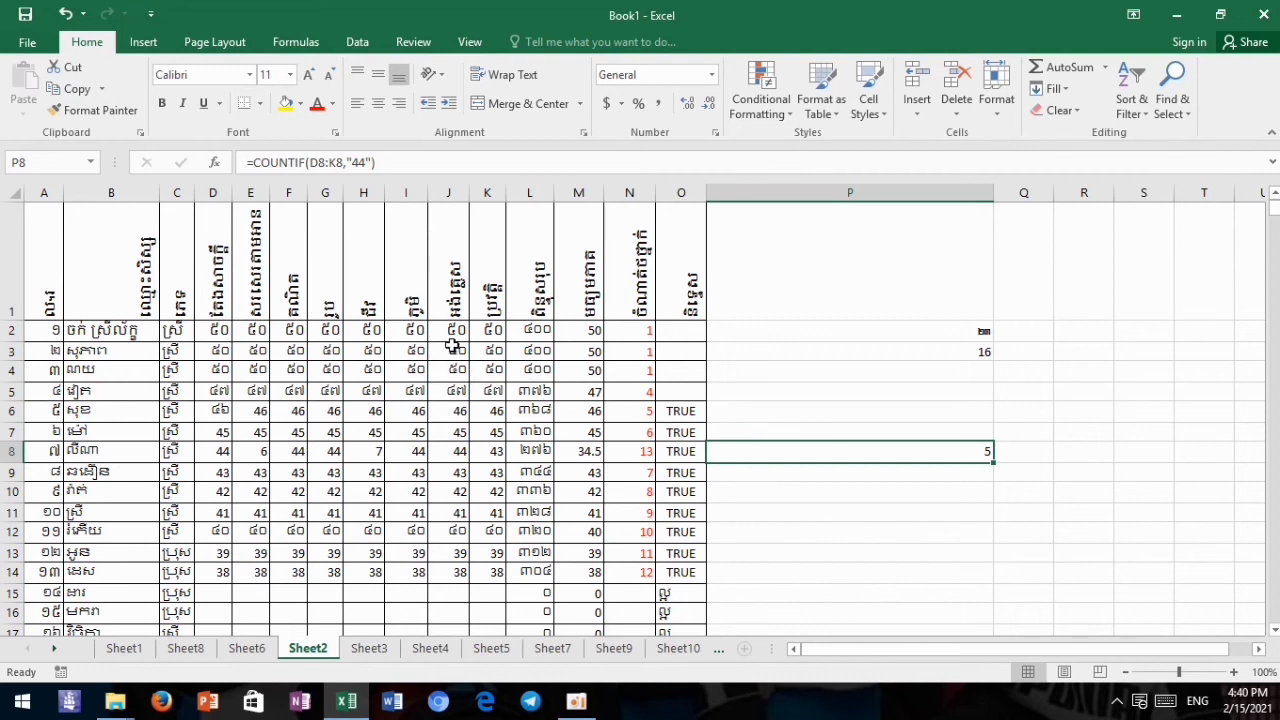
click(452, 352)
click(190, 354)
click(212, 352)
click(244, 350)
click(290, 352)
click(312, 352)
click(362, 352)
click(412, 353)
click(450, 353)
click(495, 353)
click(521, 353)
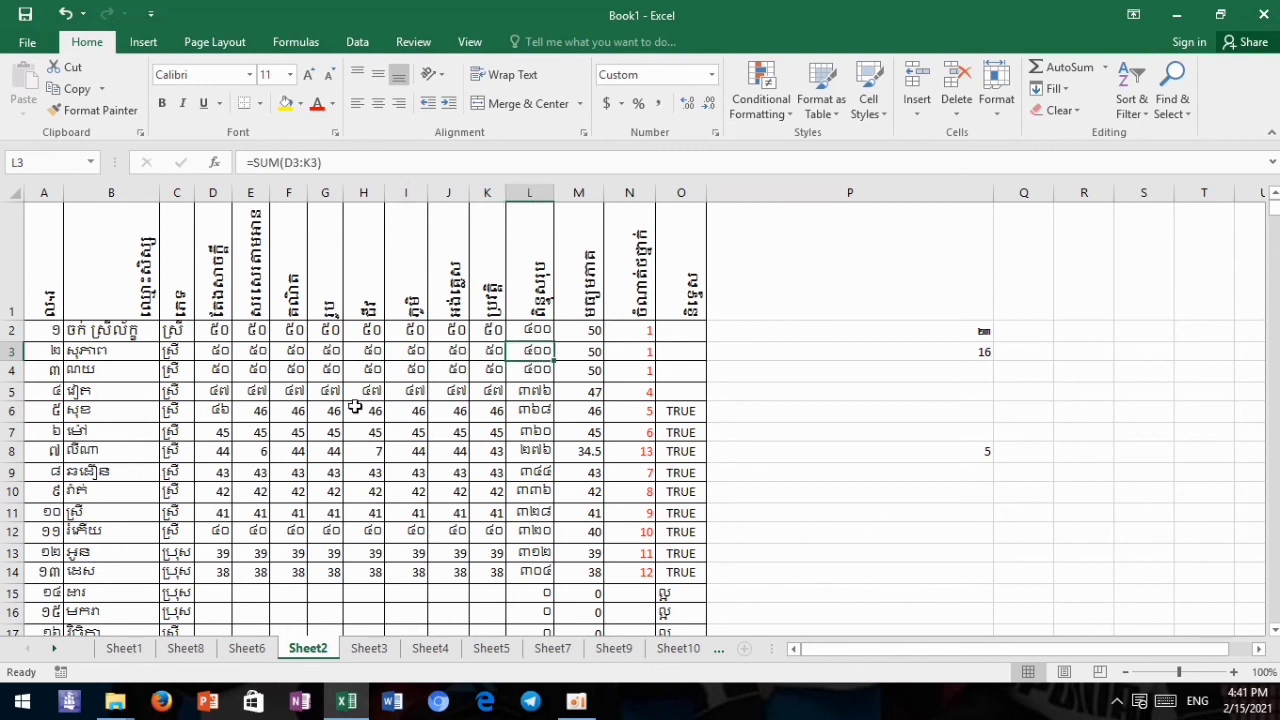